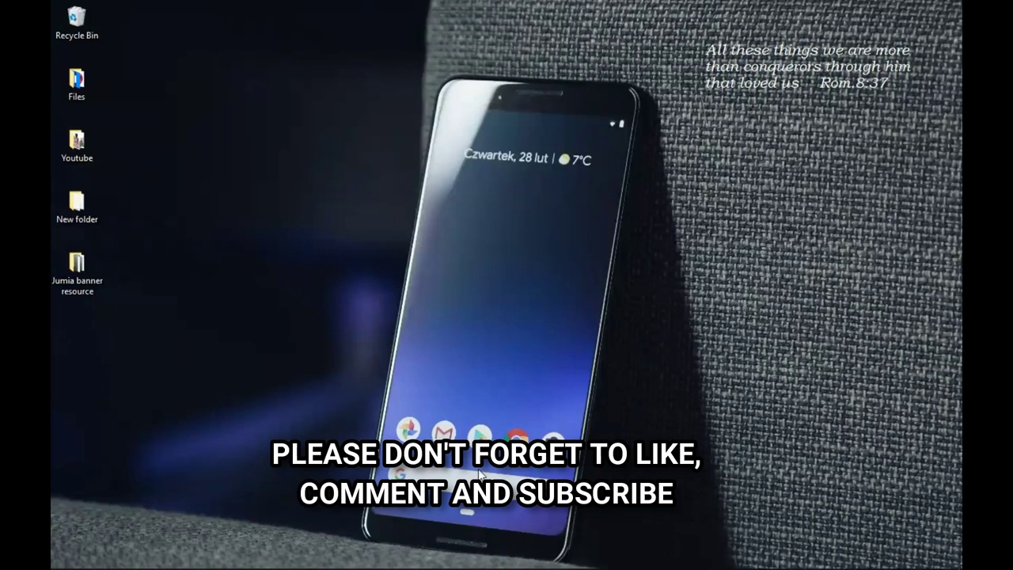
# Switch to Photoshop and create a white RGB document 36 inches wide, 18 inches high, at 100 pixels/inch
pyautogui.click(457, 559)
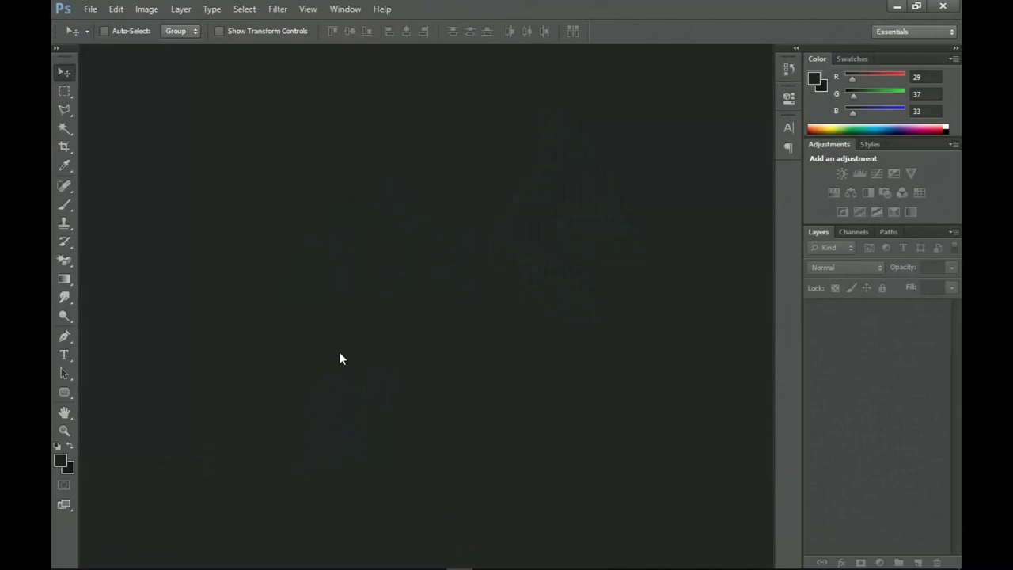
pyautogui.click(90, 9)
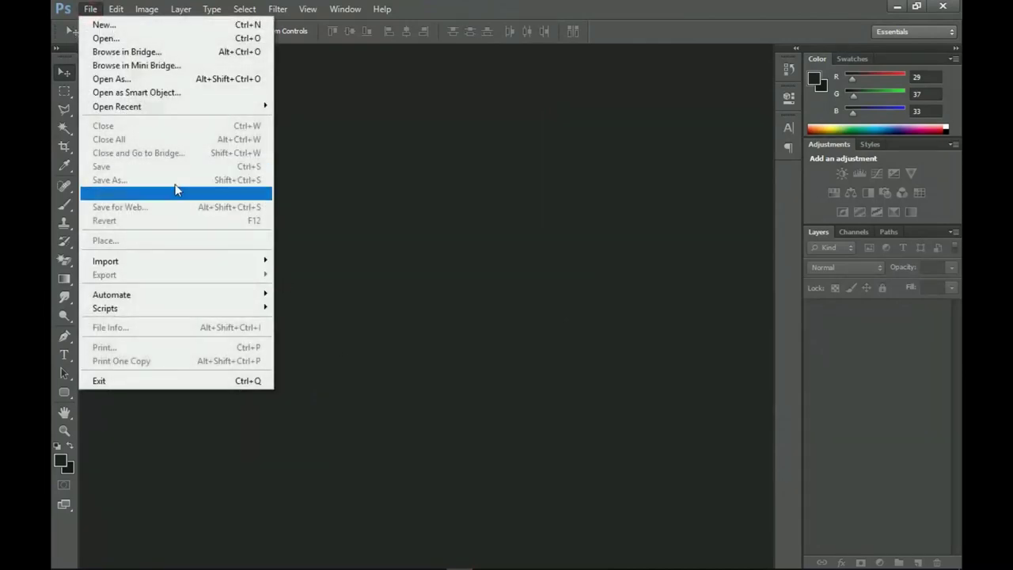
pyautogui.click(172, 260)
pyautogui.click(90, 9)
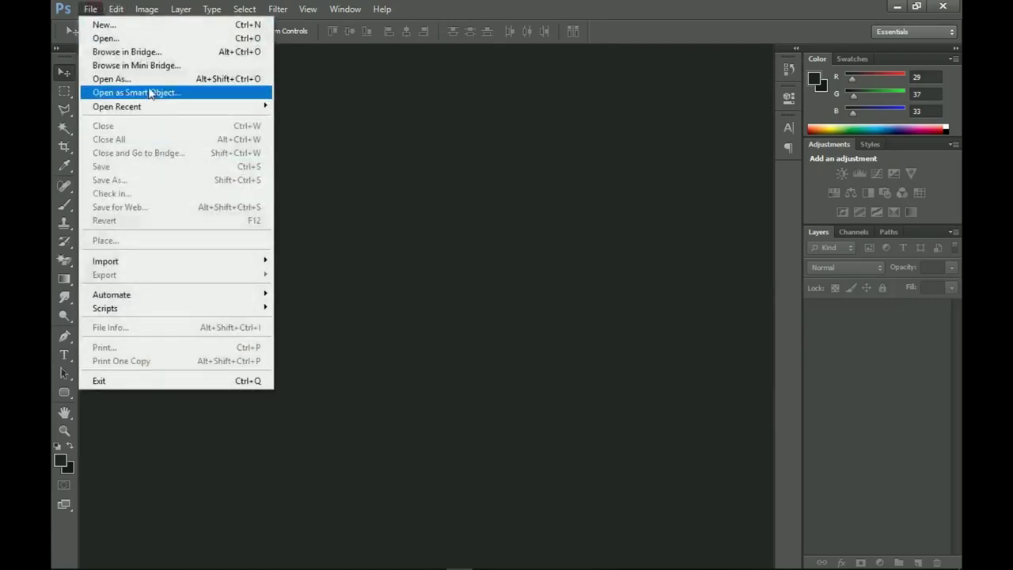
pyautogui.click(149, 26)
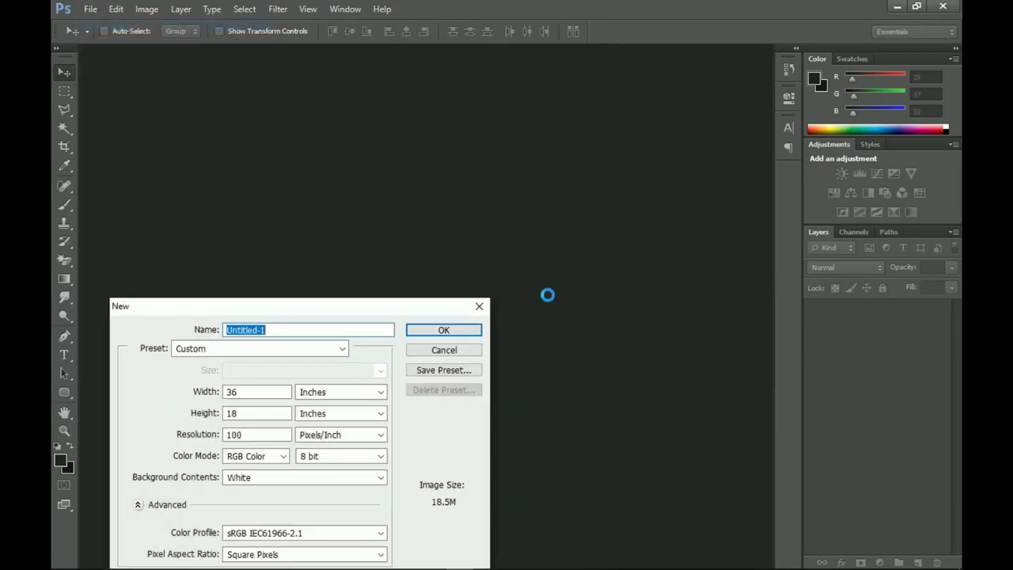
pyautogui.moveTo(343, 301); pyautogui.dragTo(487, 160)
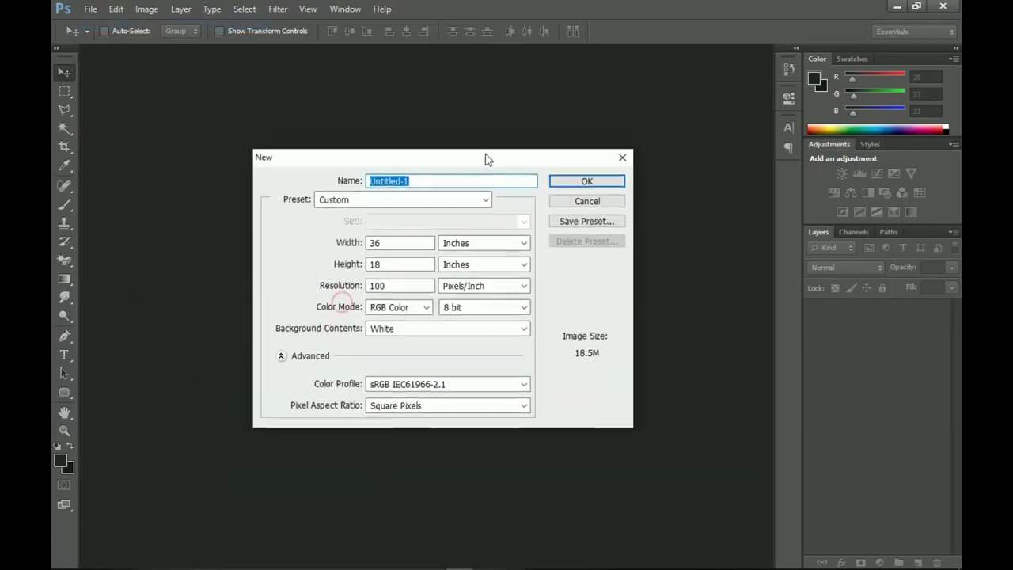
pyautogui.doubleClick(410, 263)
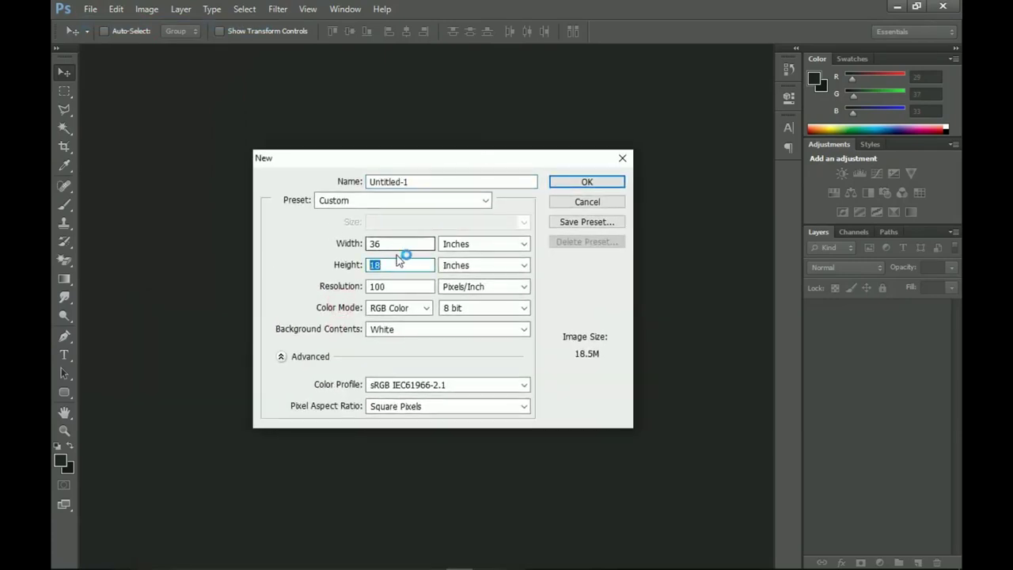
pyautogui.doubleClick(403, 288)
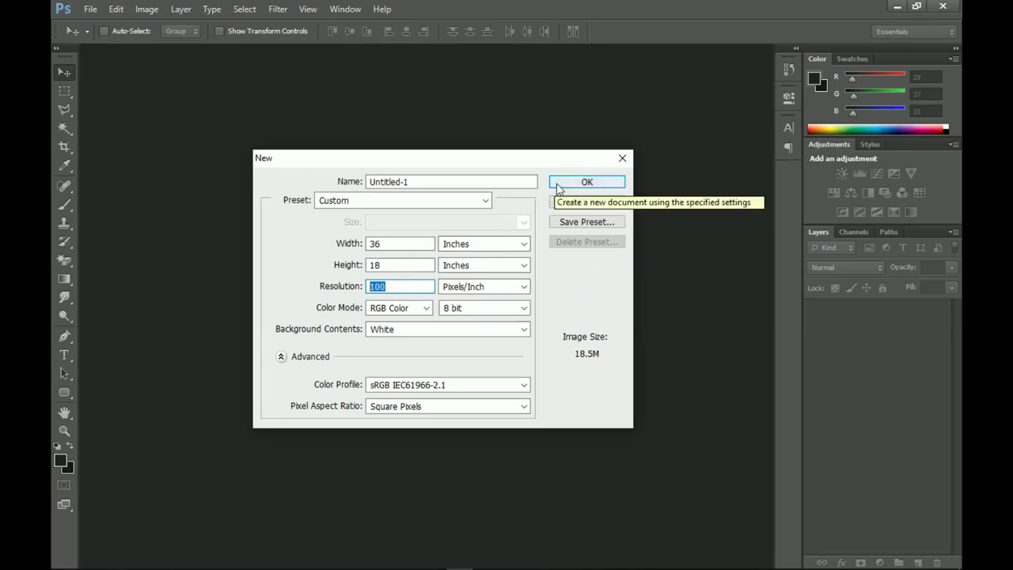
pyautogui.click(611, 188)
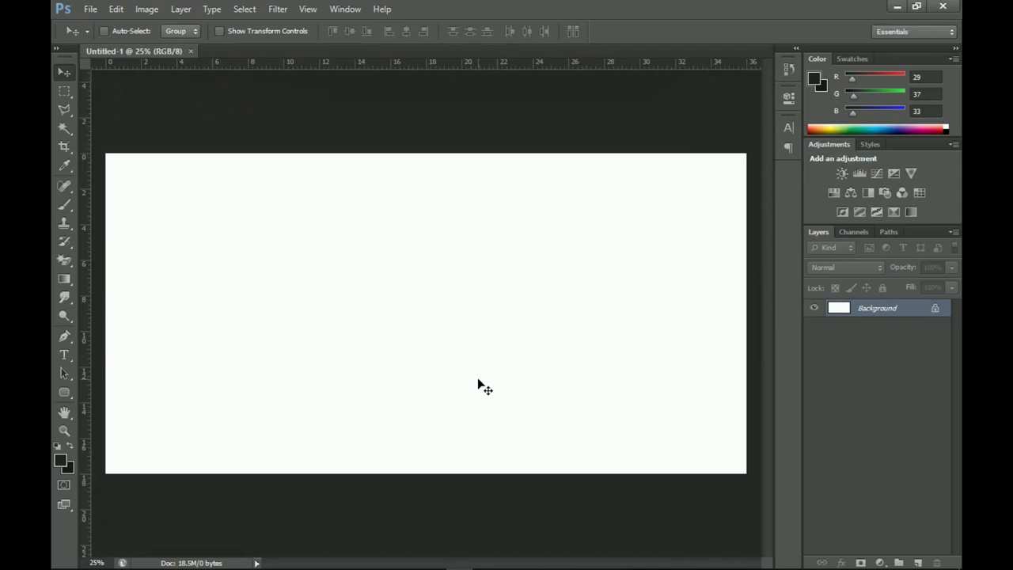
# Add a Solid Color fill layer above the background using the dark green #1d2521
pyautogui.click(880, 562)
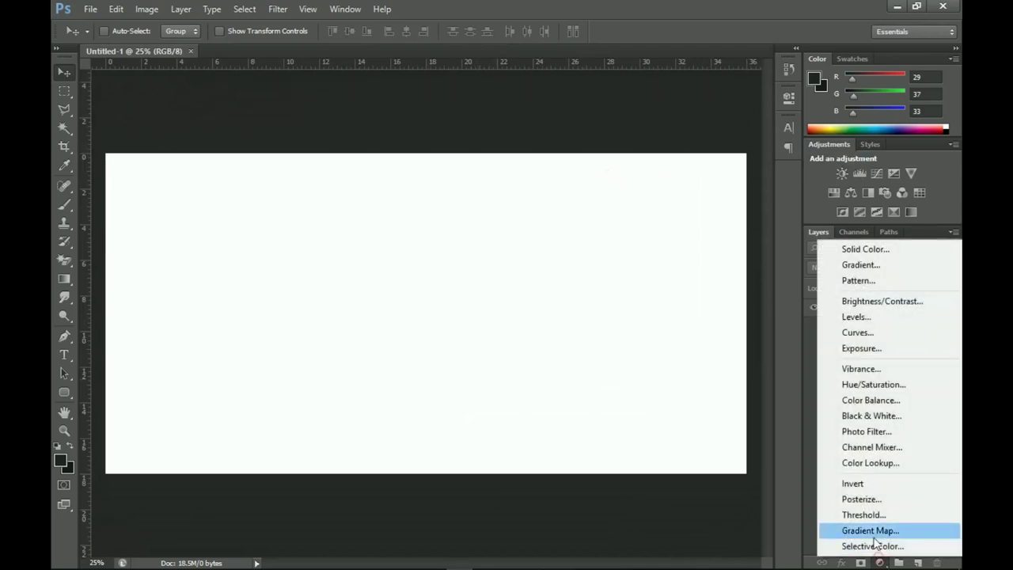
pyautogui.click(863, 248)
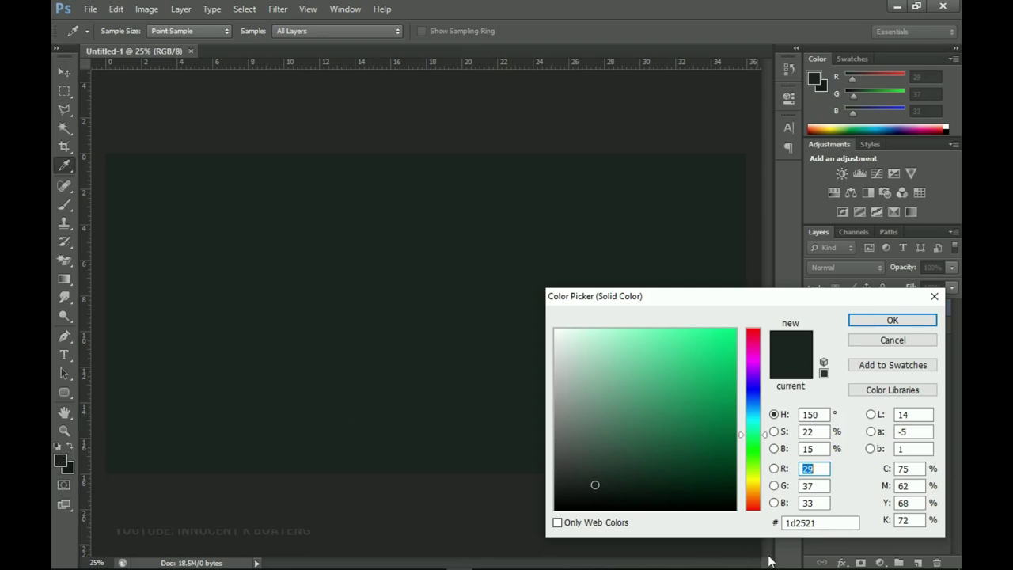
pyautogui.click(830, 522)
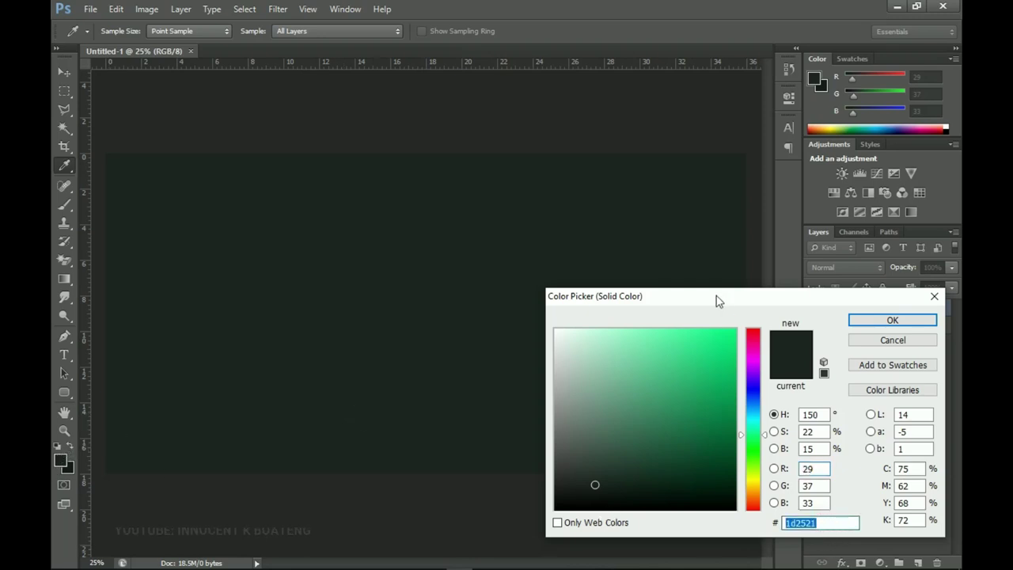
pyautogui.moveTo(717, 296); pyautogui.dragTo(673, 177)
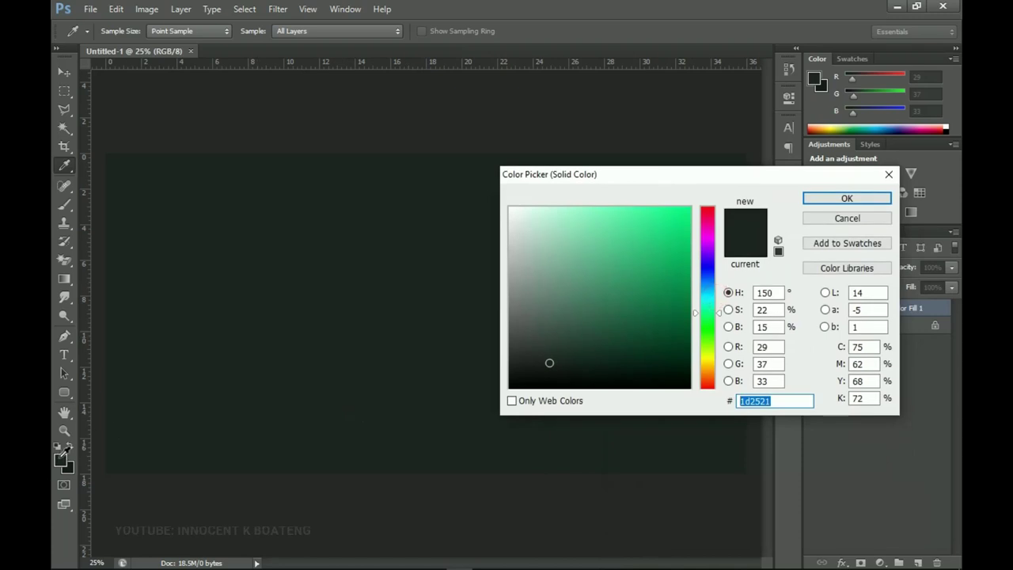
pyautogui.click(762, 346)
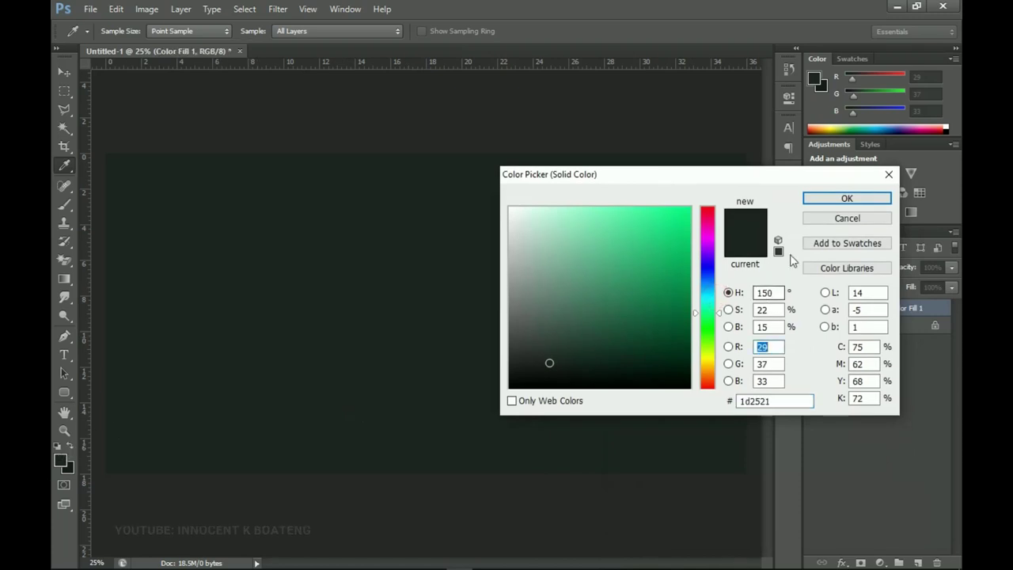
pyautogui.click(841, 200)
# Add a vertical guide at the 50% position of the canvas
pyautogui.click(308, 8)
pyautogui.click(348, 320)
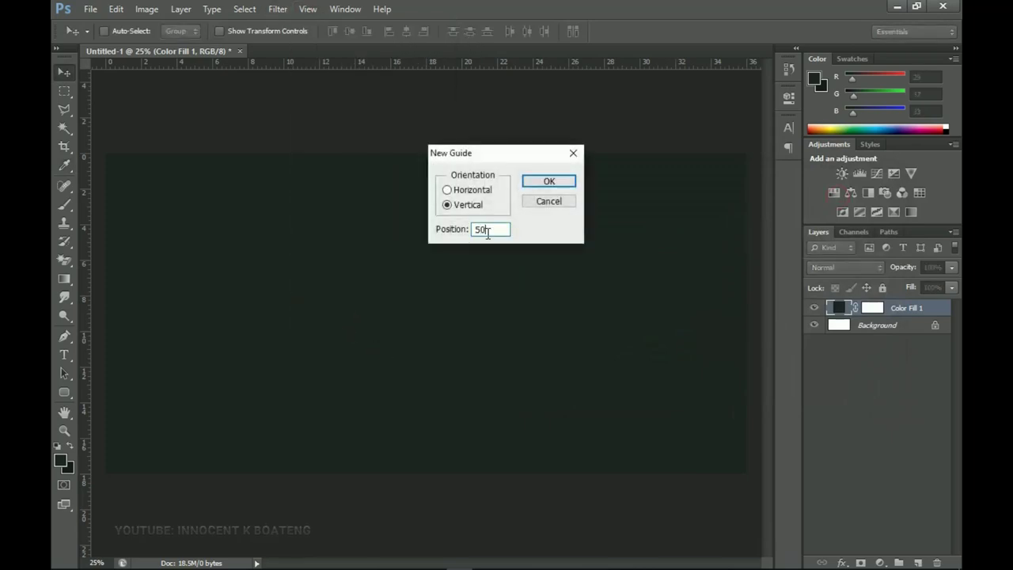
pyautogui.write('50%')
pyautogui.press('Return')
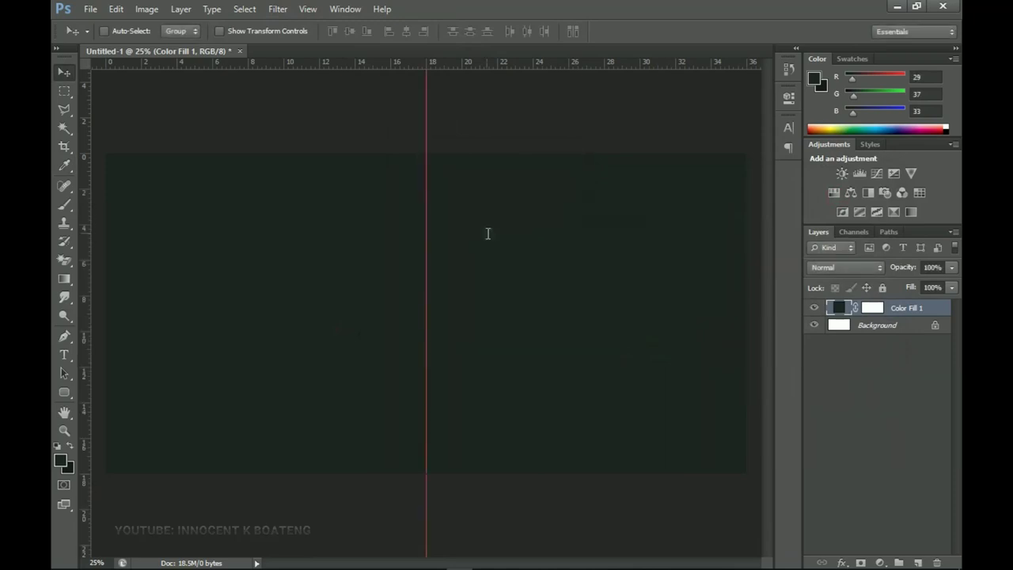
# Draw a rectangle shape about 1884 × 1880 px from the centre guide, covering the right half of the canvas
pyautogui.click(60, 397)
pyautogui.click(116, 392)
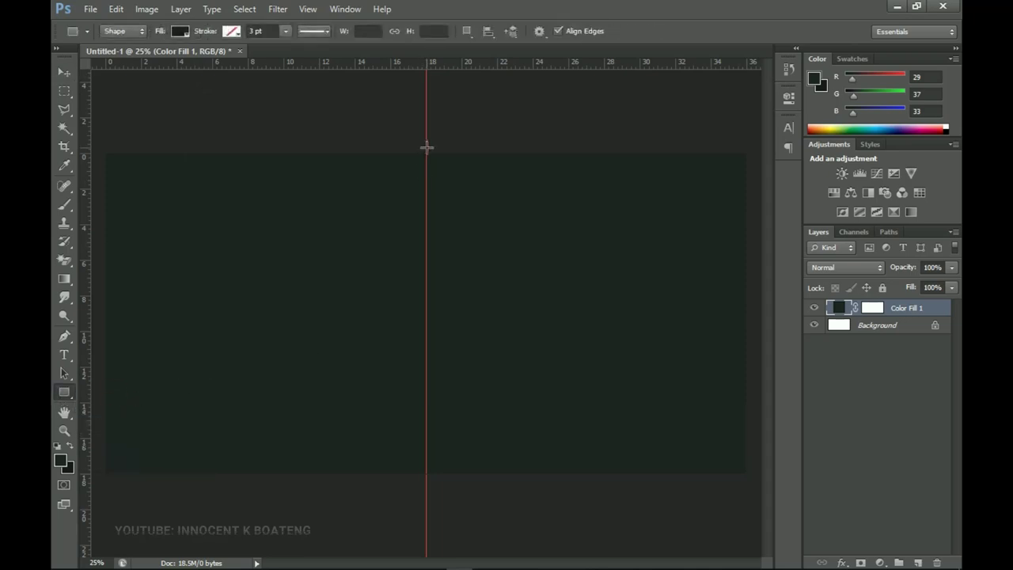
pyautogui.moveTo(426, 148); pyautogui.dragTo(763, 480)
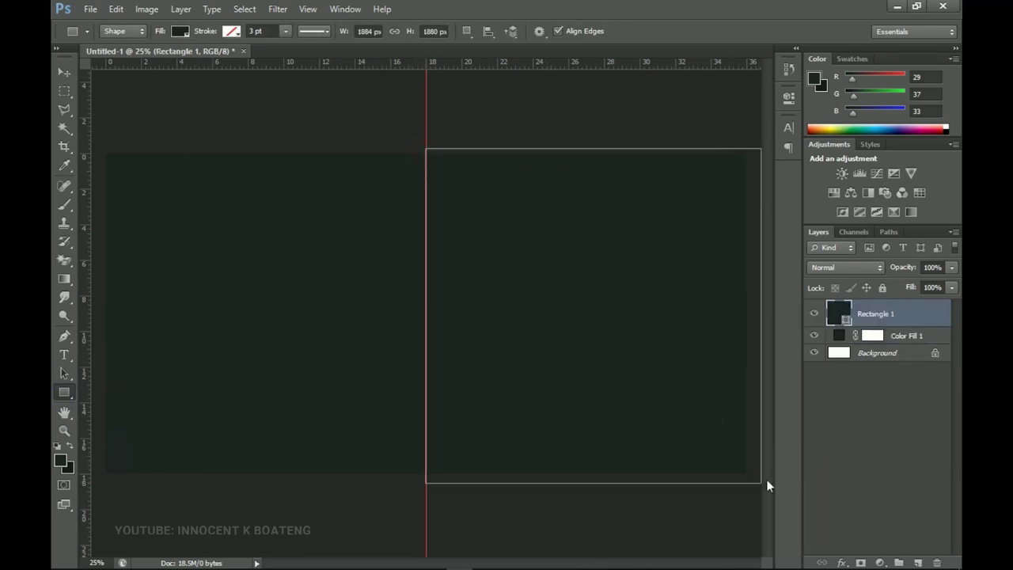
# Set the right-half rectangle's fill to the darker green #151b18
pyautogui.doubleClick(845, 323)
pyautogui.click(548, 369)
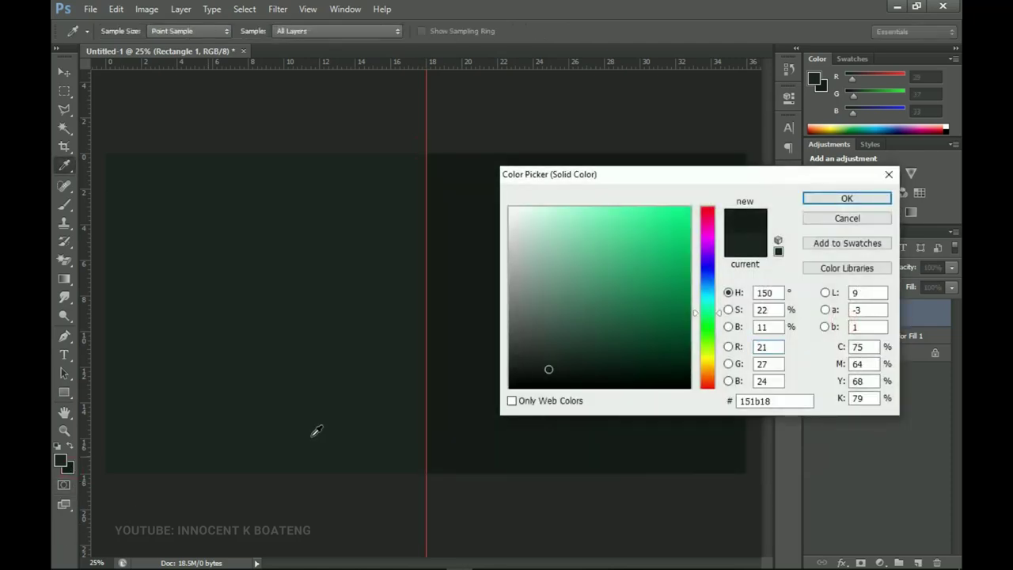
pyautogui.click(846, 198)
# Set the solid colour fill layer to #151b18 and give the right-half rectangle the lighter dark green foreground colour
pyautogui.doubleClick(839, 335)
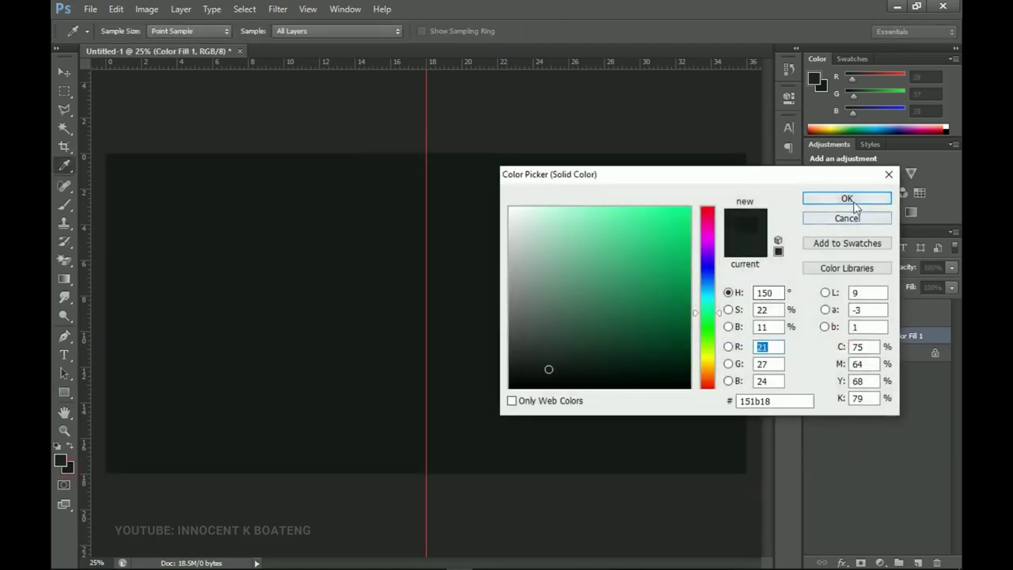
pyautogui.click(846, 199)
pyautogui.doubleClick(846, 321)
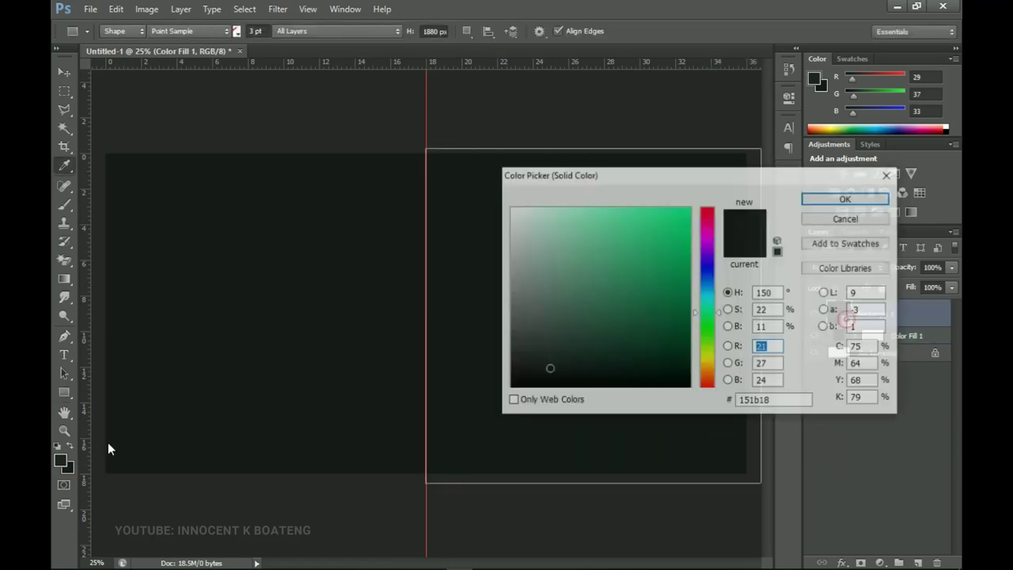
pyautogui.click(183, 420)
pyautogui.press('Return')
pyautogui.press('v')
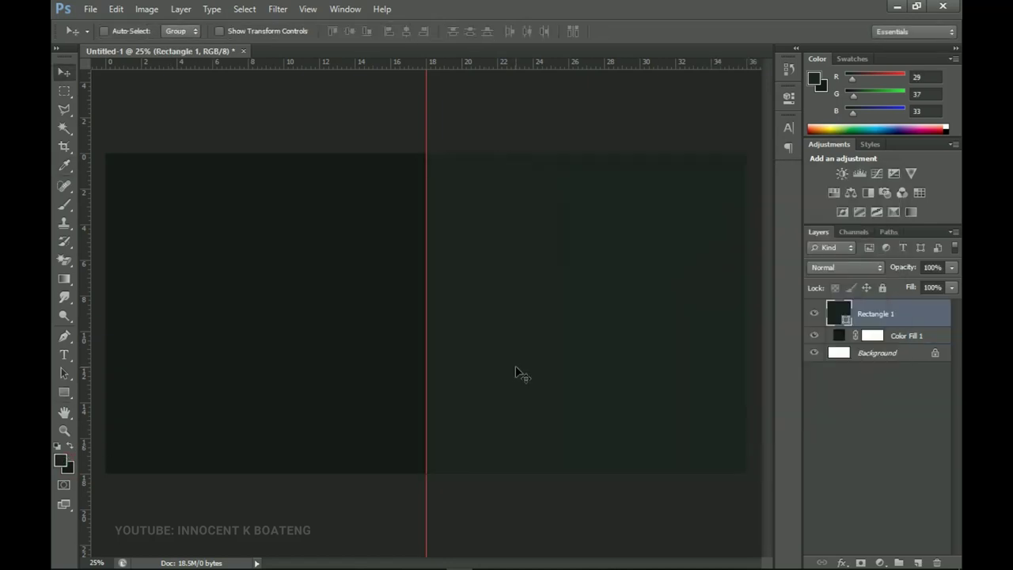
# On a new layer, paint a soft glow in #27312c at the middle of the right half with a 1300 px brush
pyautogui.click(918, 563)
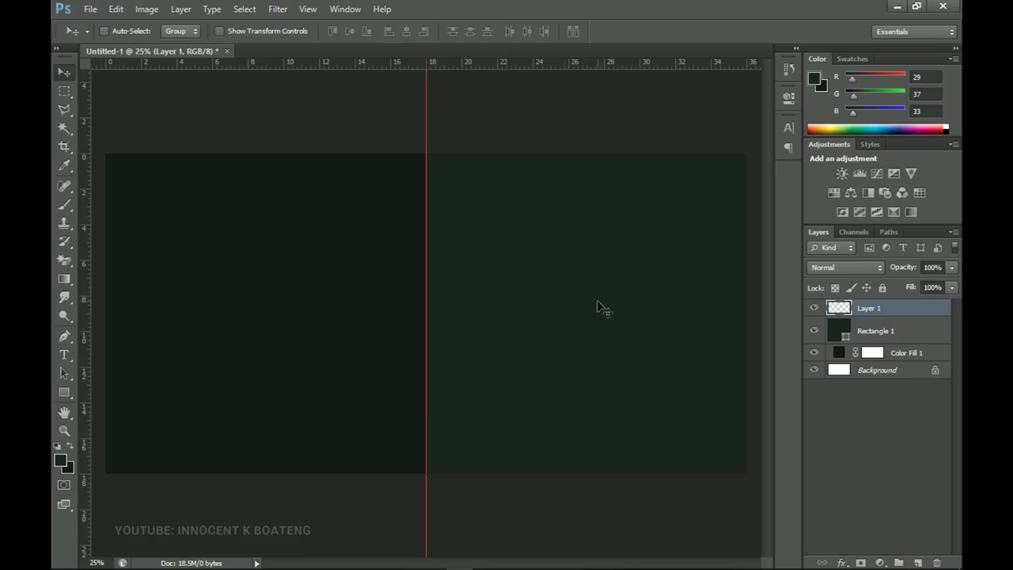
pyautogui.press('b')
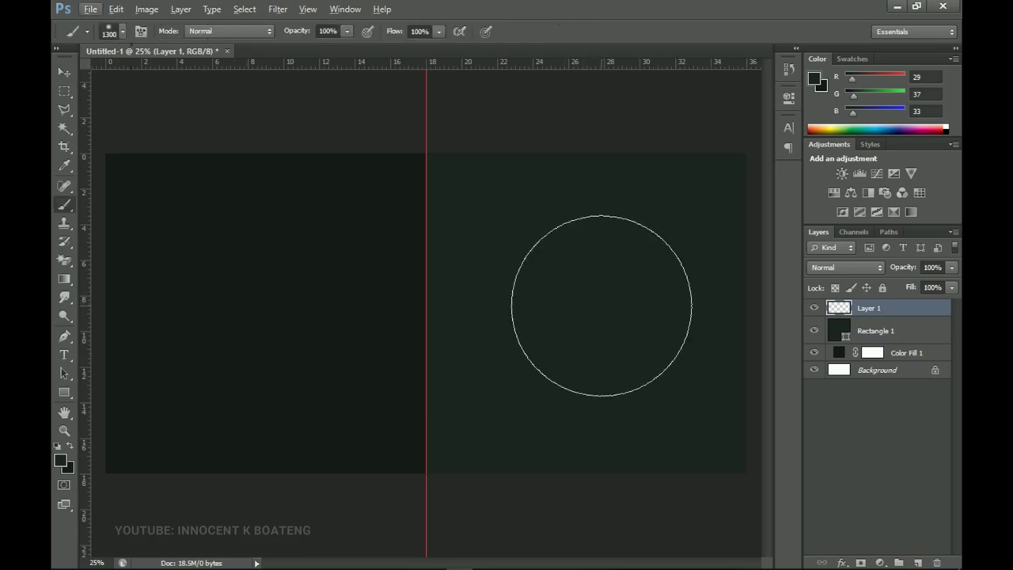
pyautogui.press('alt')
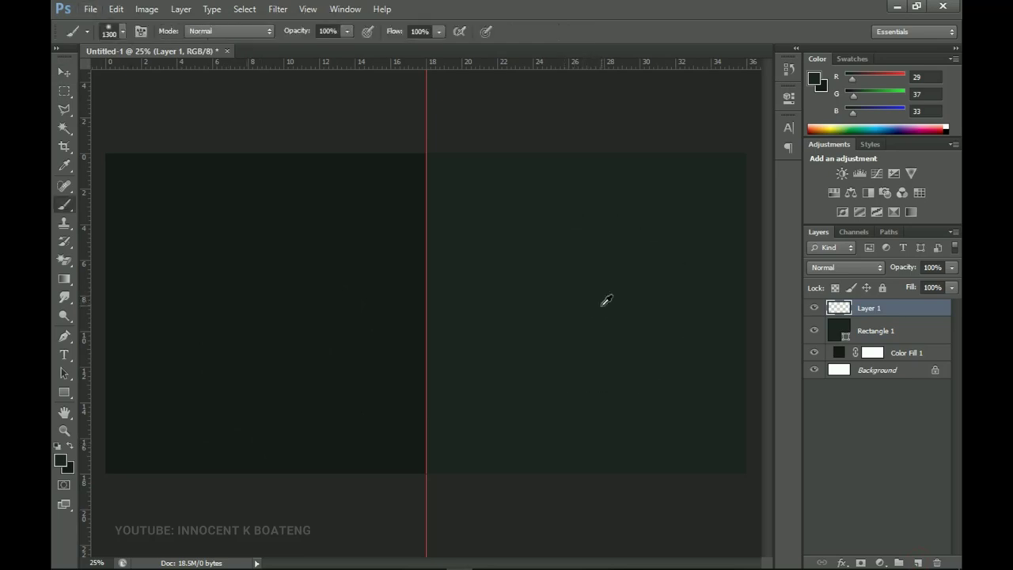
pyautogui.click(60, 459)
pyautogui.click(544, 354)
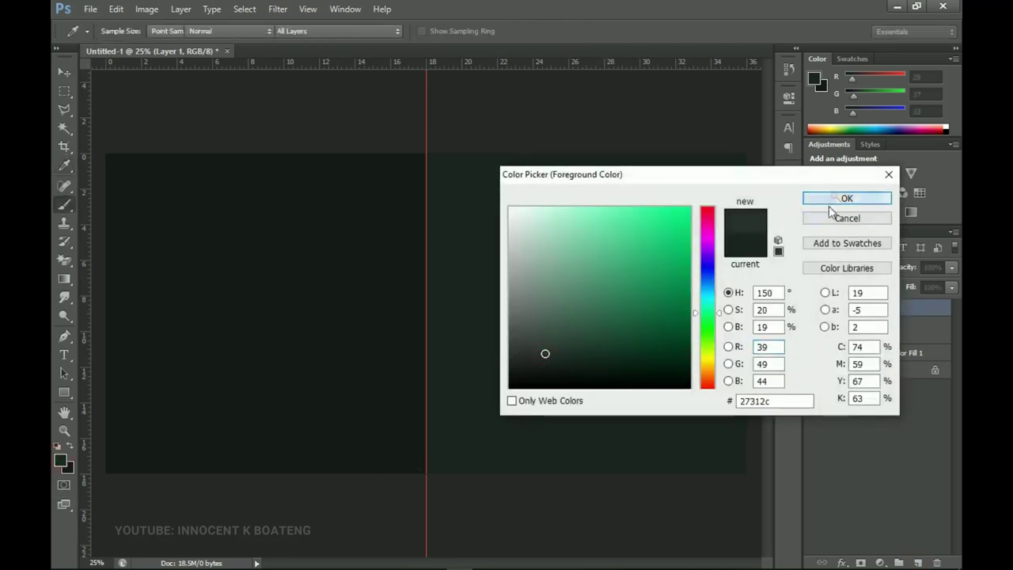
pyautogui.click(846, 198)
pyautogui.click(591, 316)
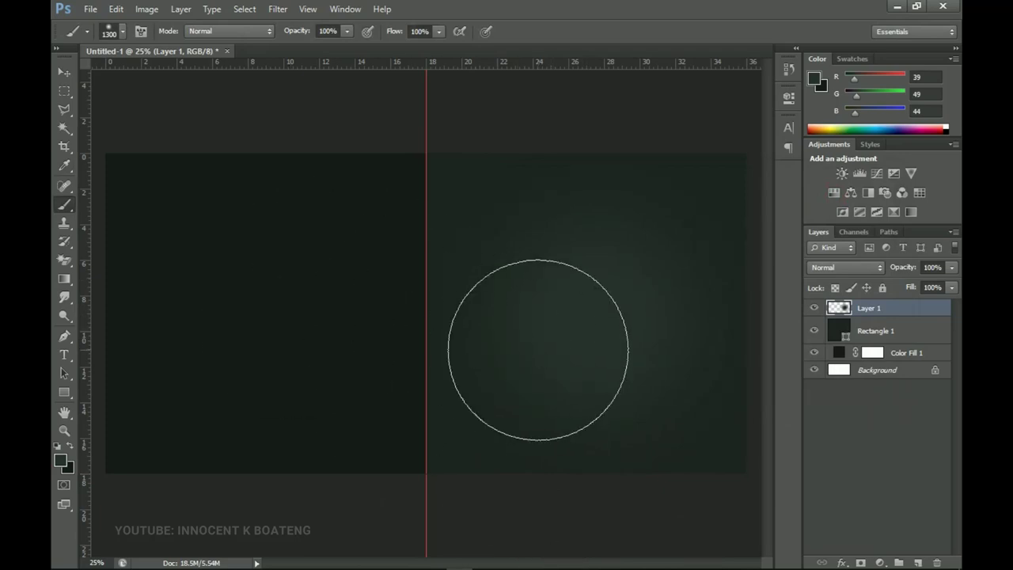
pyautogui.press('v')
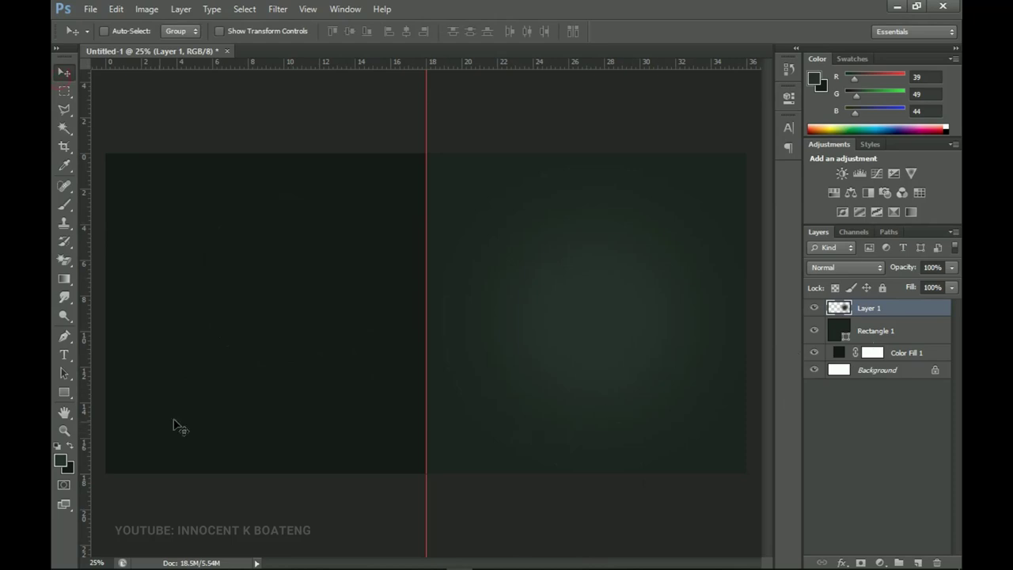
# Draw a vertical rectangle strip about 308 × 1940 px along the canvas's right edge and fill it with #39453f
pyautogui.click(65, 393)
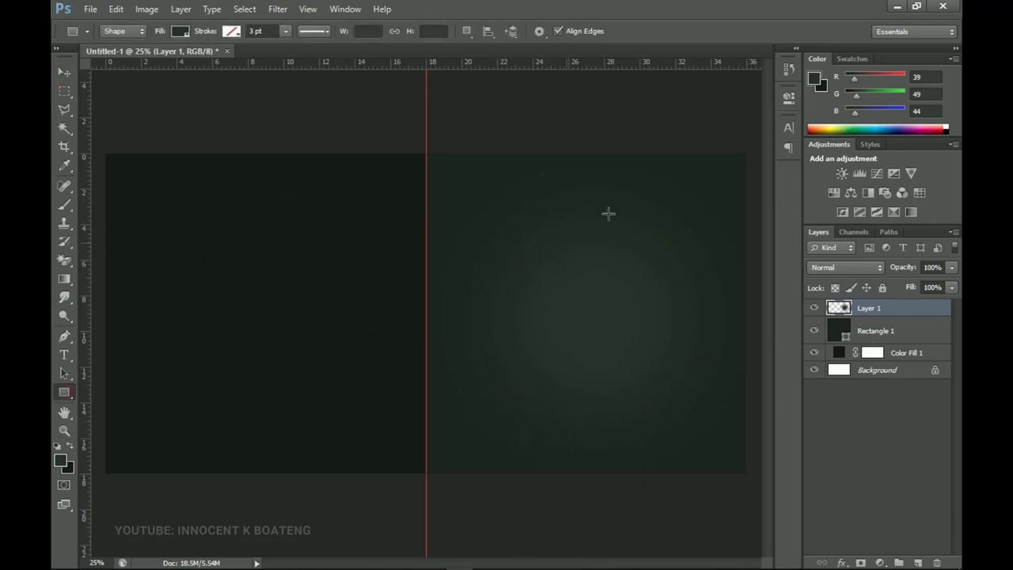
pyautogui.moveTo(727, 136); pyautogui.dragTo(782, 481)
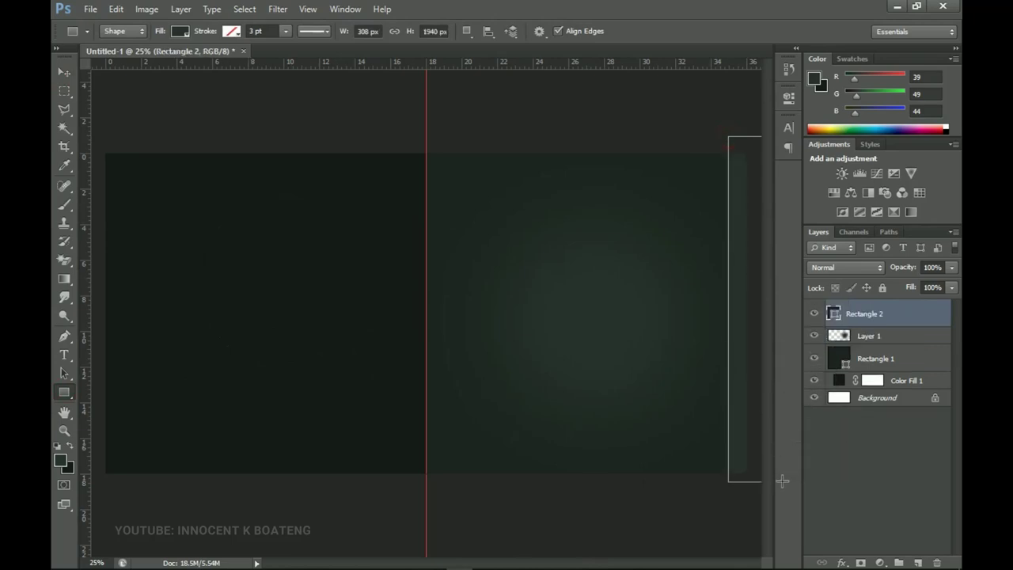
pyautogui.doubleClick(832, 315)
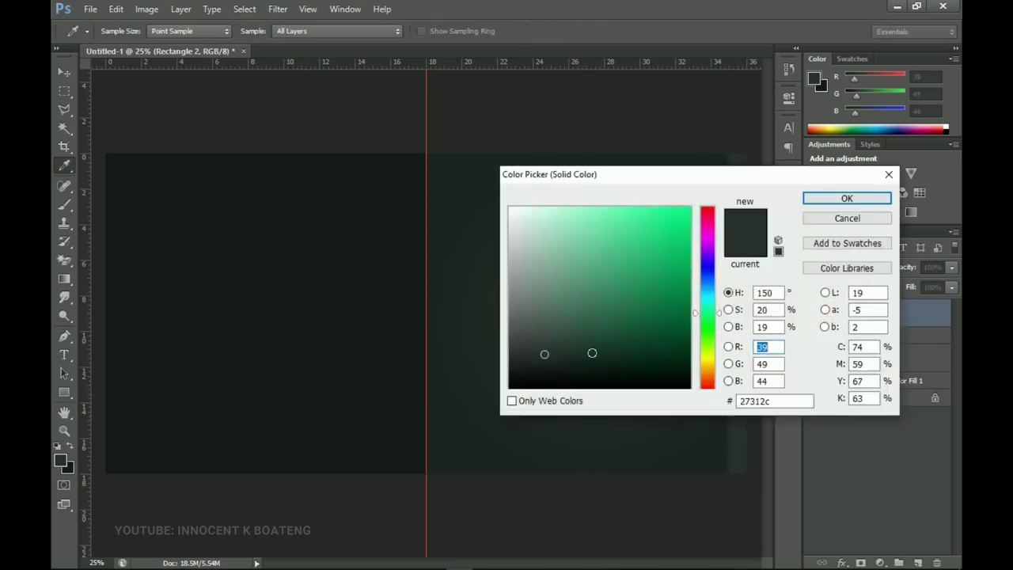
pyautogui.moveTo(544, 351); pyautogui.dragTo(541, 346)
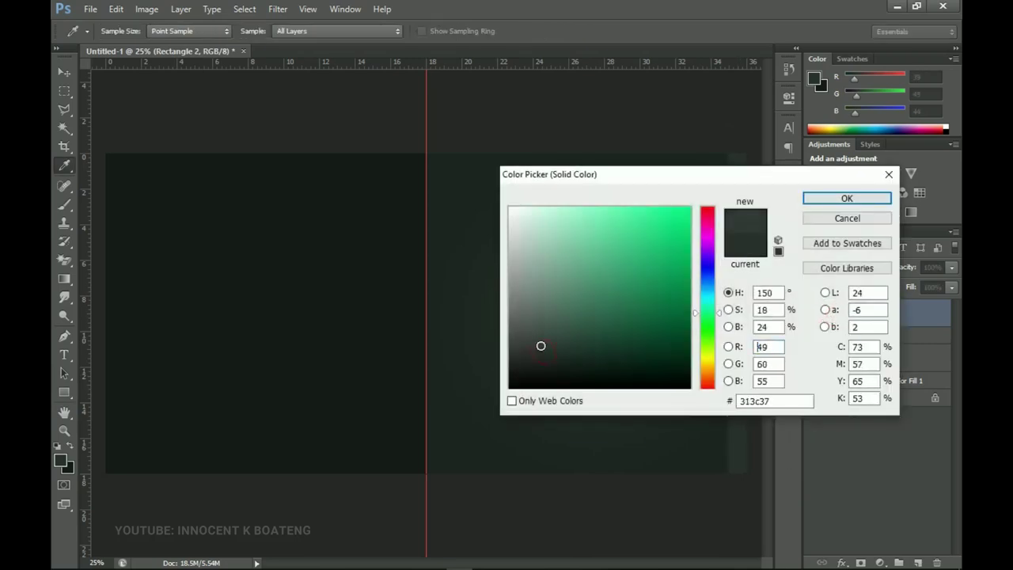
pyautogui.click(785, 402)
pyautogui.moveTo(788, 402); pyautogui.dragTo(631, 400)
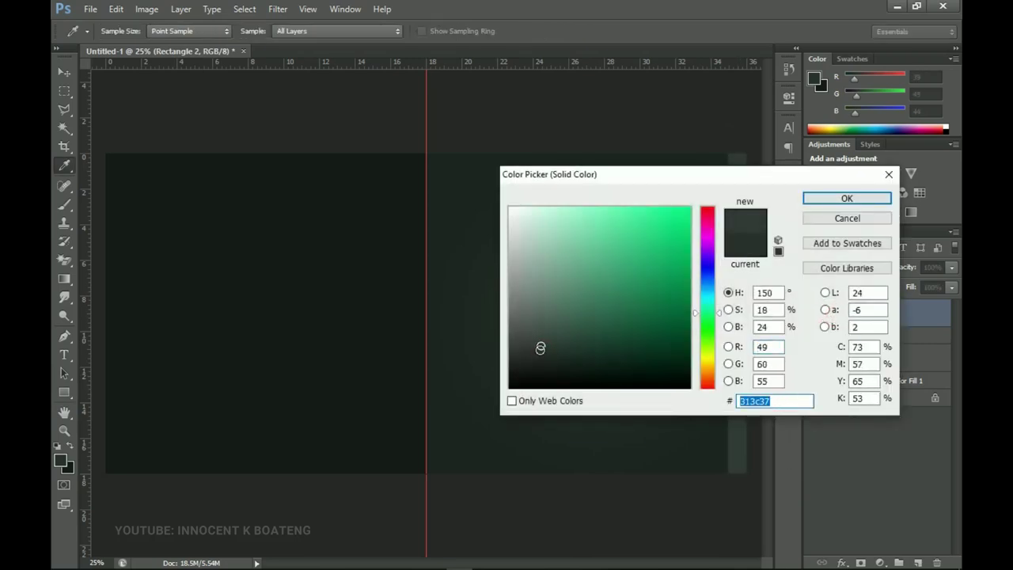
pyautogui.click(541, 339)
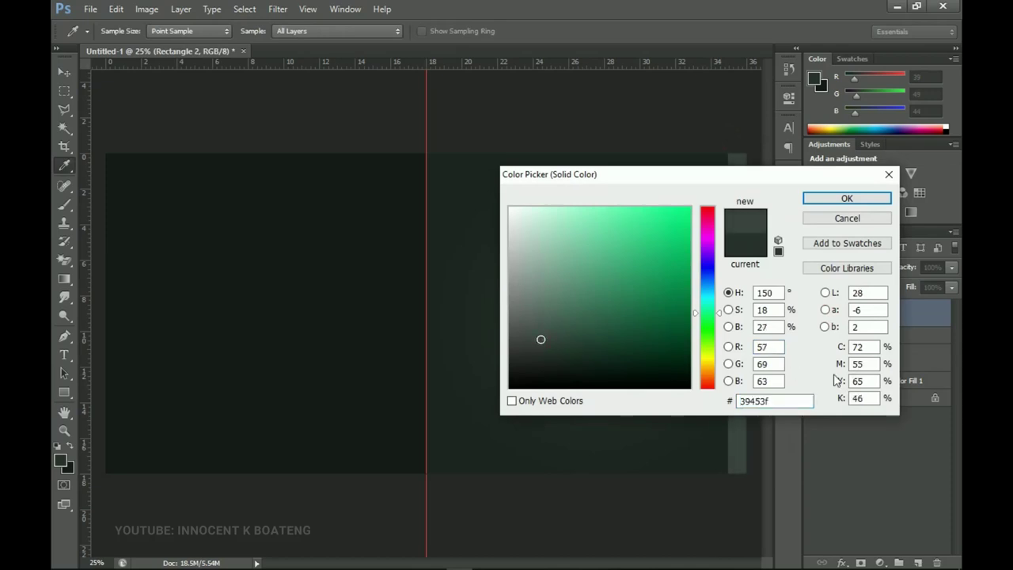
pyautogui.moveTo(781, 401); pyautogui.dragTo(564, 385)
pyautogui.moveTo(597, 177); pyautogui.dragTo(490, 310)
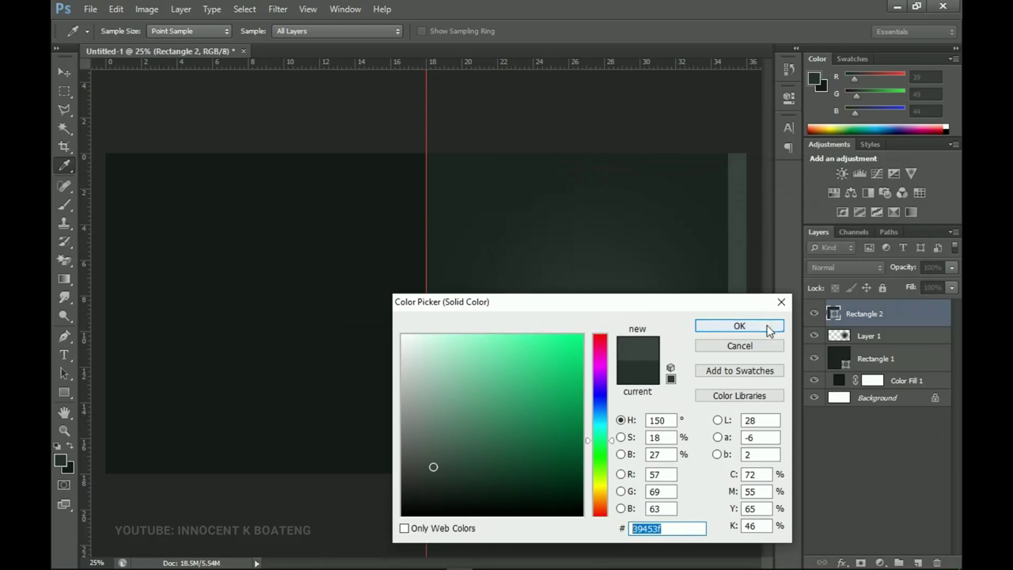
pyautogui.click(740, 326)
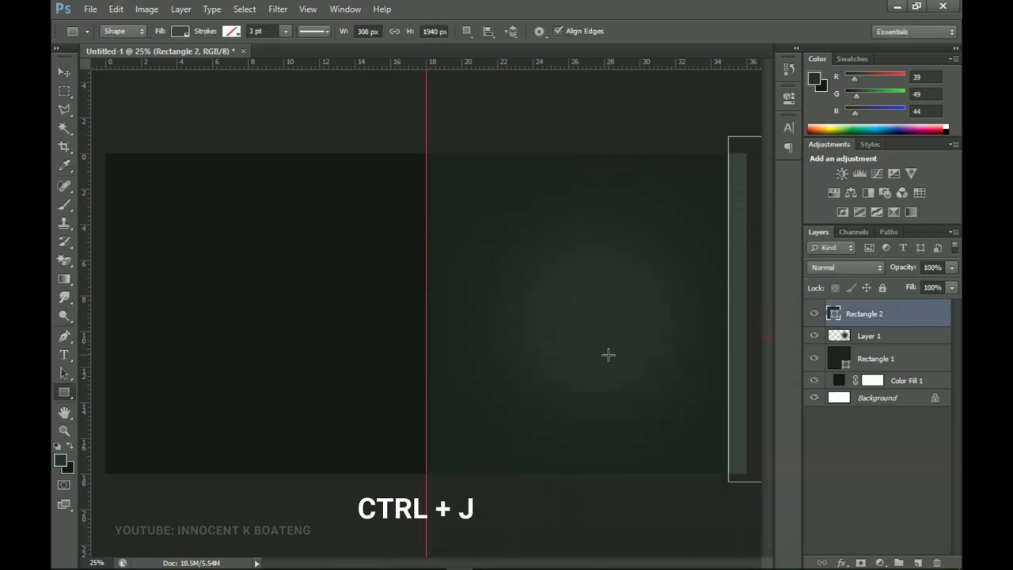
# Duplicate the vertical strip on the canvas's right edge and shift the copy straight down, leaving the strip's upper part uncovered
pyautogui.hotkey('ctrl', 'j')
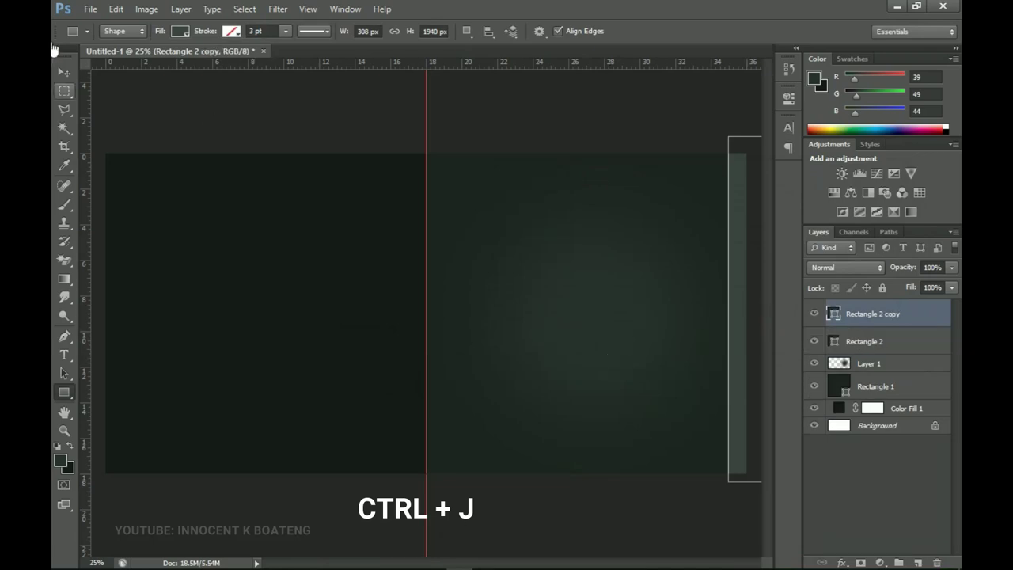
pyautogui.click(65, 73)
pyautogui.moveTo(739, 208); pyautogui.dragTo(742, 331)
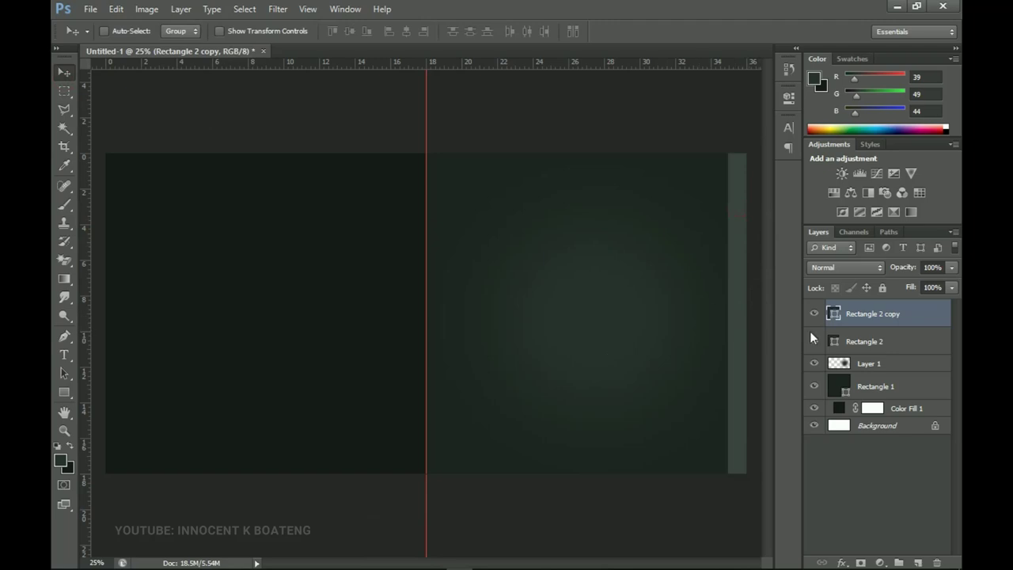
# Fill the duplicated strip with the lighter #46524c and lower it so its top edge sits about 11 inches down the canvas
pyautogui.doubleClick(834, 317)
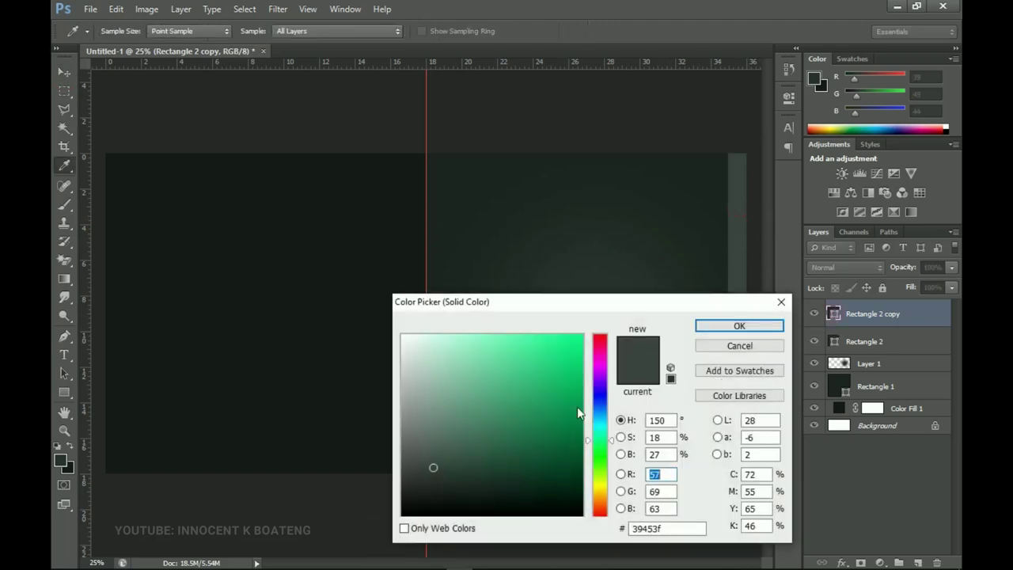
pyautogui.moveTo(432, 465); pyautogui.dragTo(427, 457)
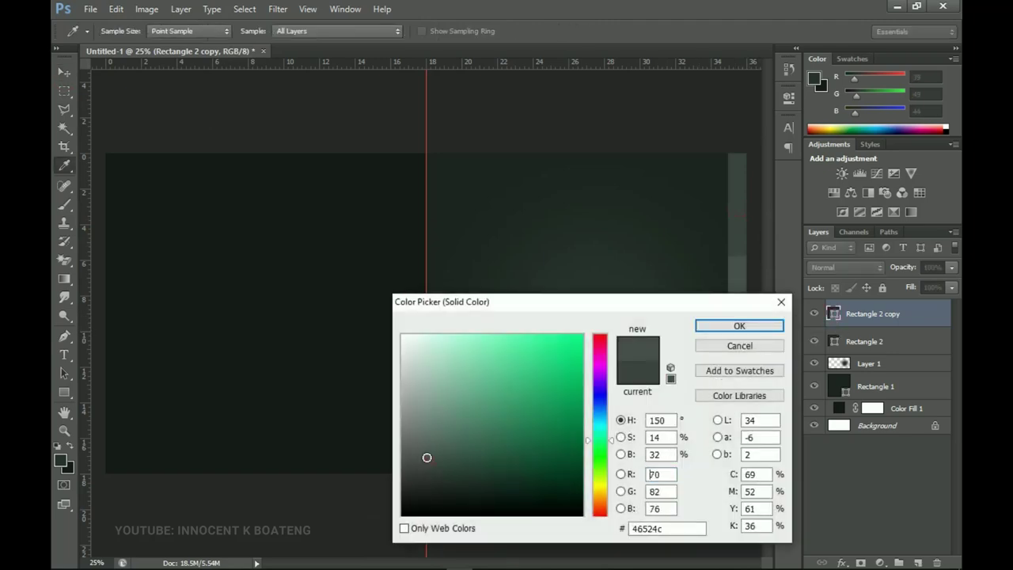
pyautogui.click(739, 326)
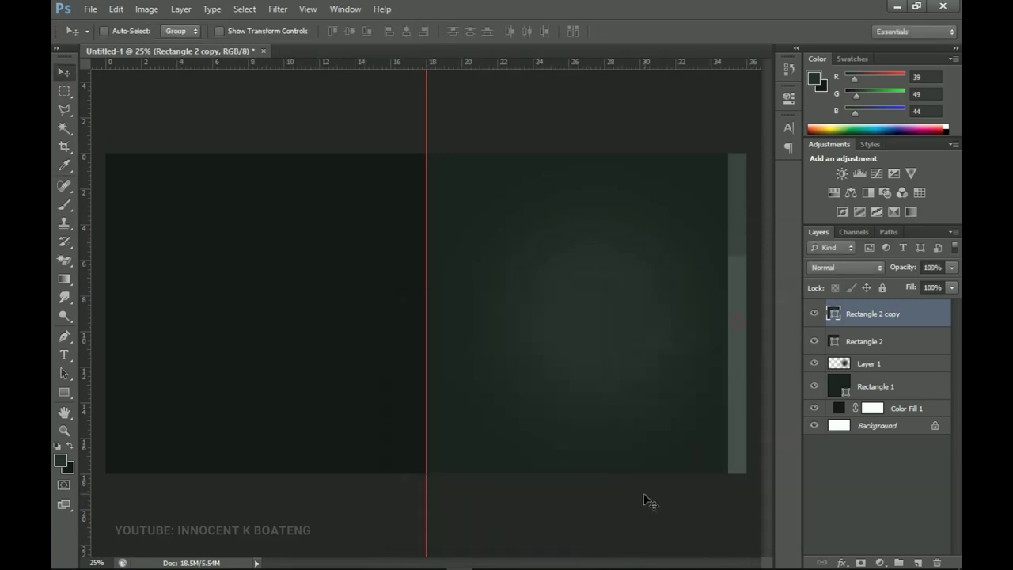
pyautogui.moveTo(750, 260); pyautogui.dragTo(737, 413)
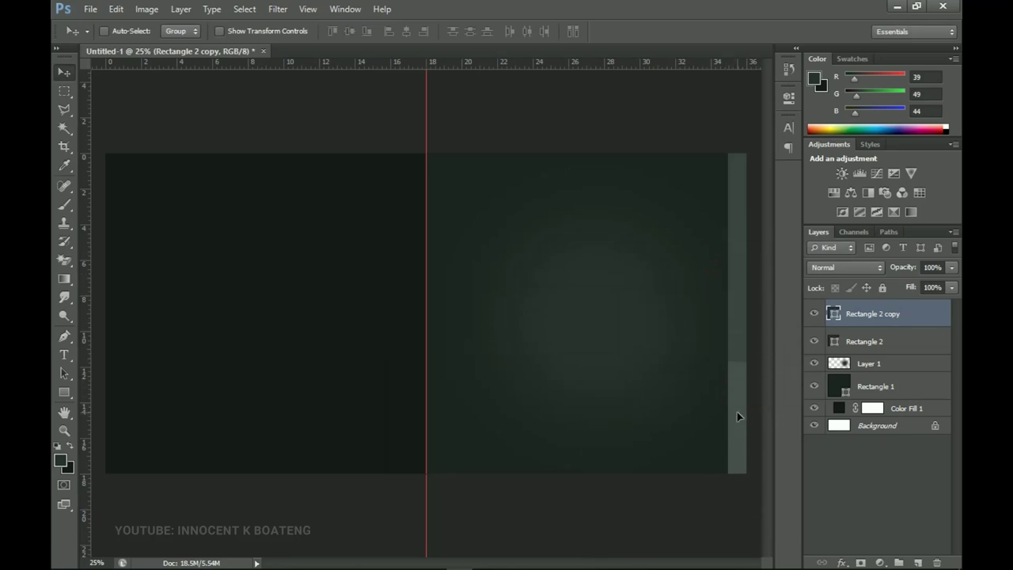
pyautogui.moveTo(738, 413); pyautogui.dragTo(737, 398)
# Place the iPhone11-Pro-midnight-back image from the Jumia banner resource folder into the banner and enlarge it to about 2.5 times its size
pyautogui.moveTo(119, 564)
pyautogui.moveTo(941, 314); pyautogui.dragTo(203, 193)
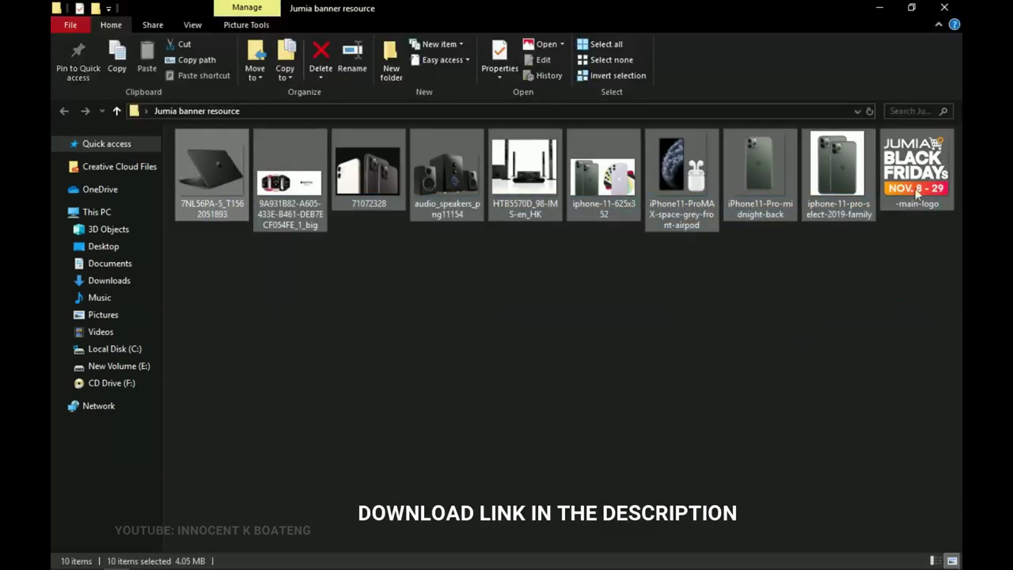
pyautogui.click(754, 220)
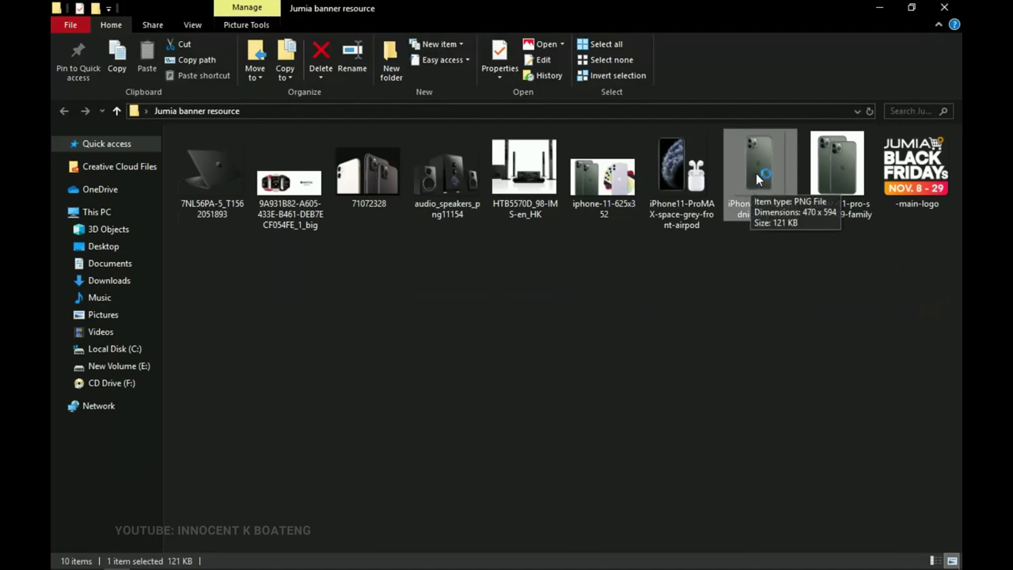
pyautogui.moveTo(758, 178); pyautogui.dragTo(444, 435)
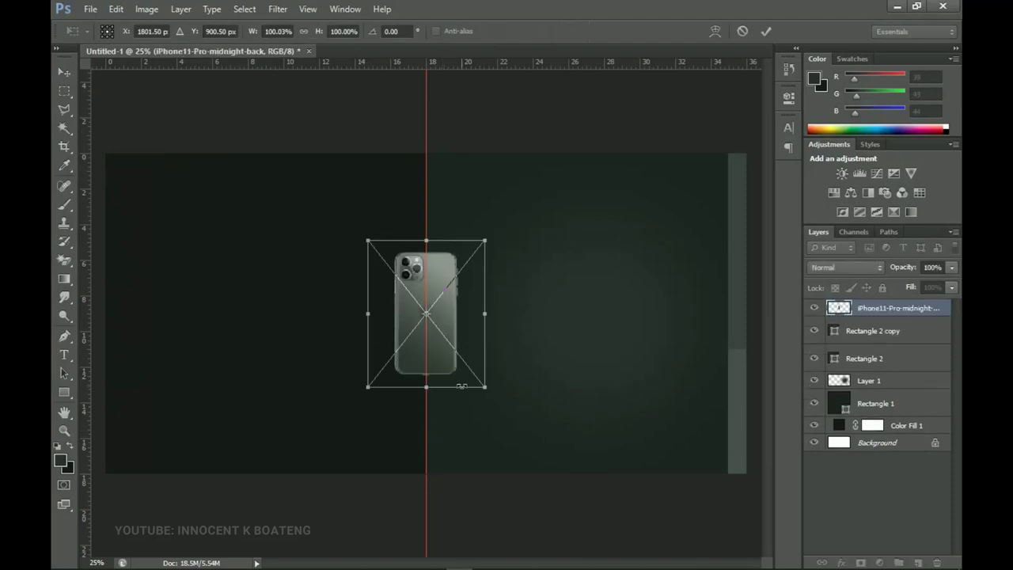
pyautogui.moveTo(484, 387); pyautogui.dragTo(571, 496)
pyautogui.press('Return')
# Position the phone slightly left of the centre guide with its lower part running off the canvas's bottom edge
pyautogui.moveTo(468, 266); pyautogui.dragTo(466, 312)
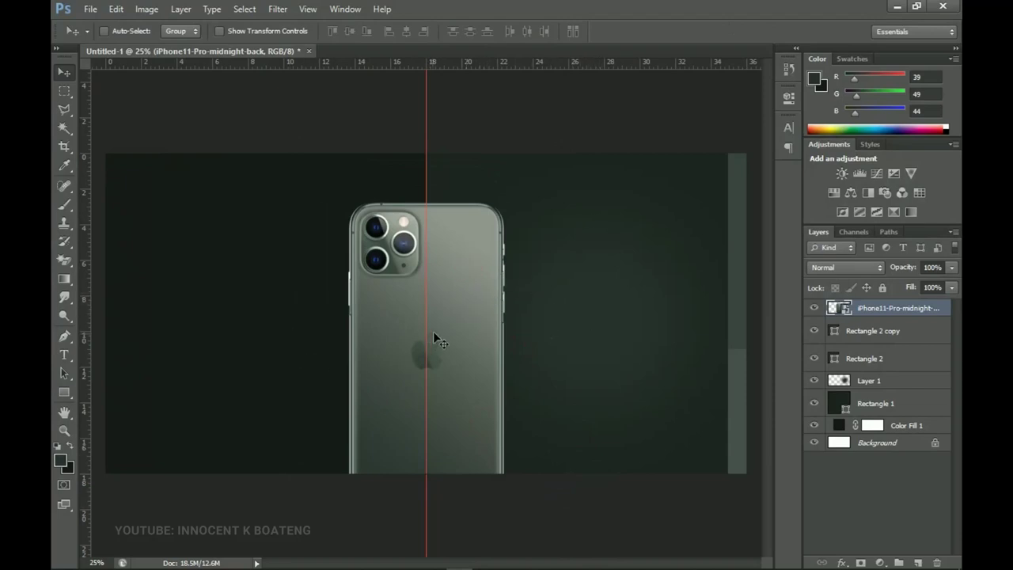
pyautogui.moveTo(453, 327); pyautogui.dragTo(431, 331)
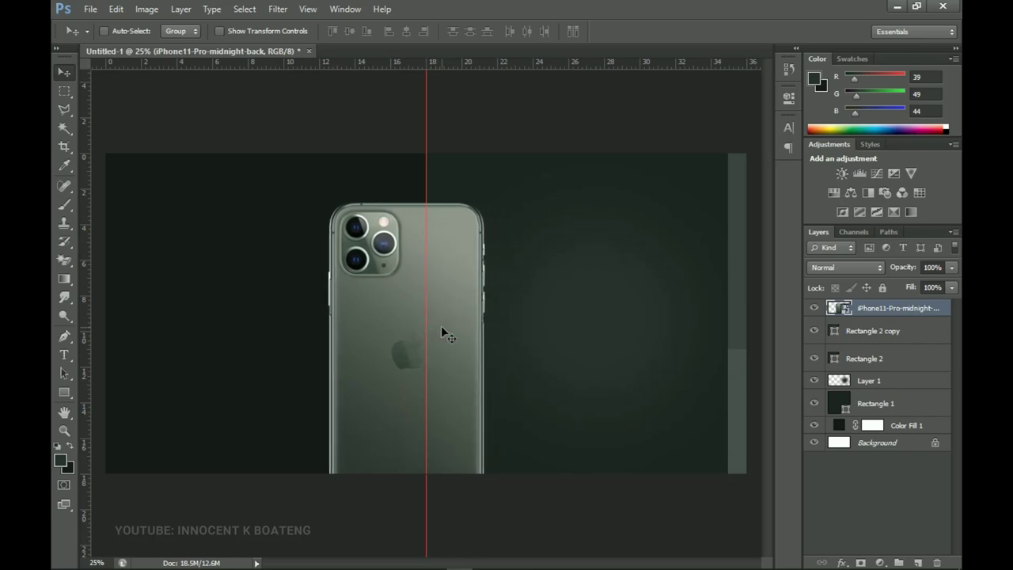
pyautogui.moveTo(464, 342); pyautogui.dragTo(453, 344)
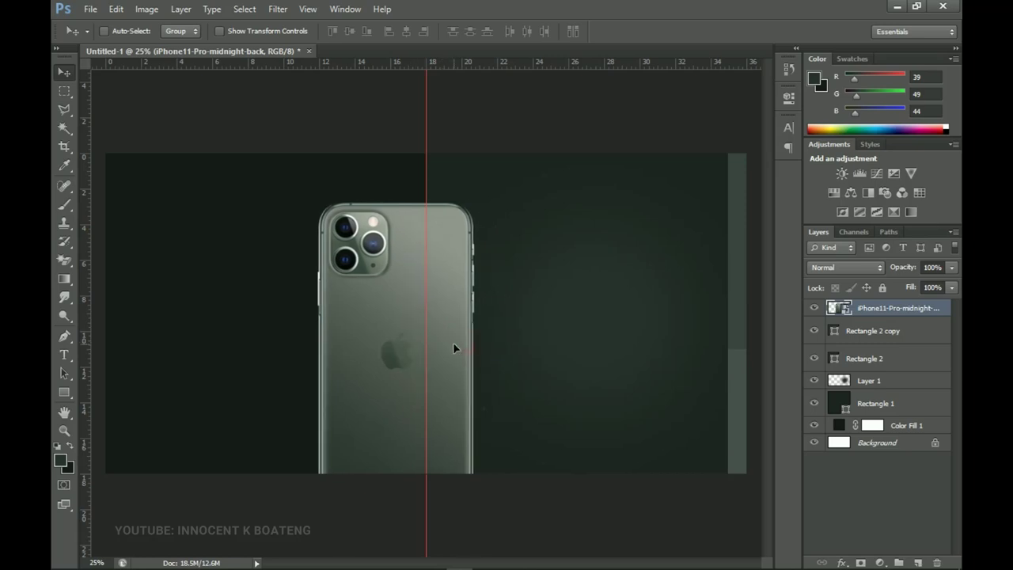
# Rasterize the phone layer and darken it with a Curves point at input 144, output 88
pyautogui.rightClick(894, 313)
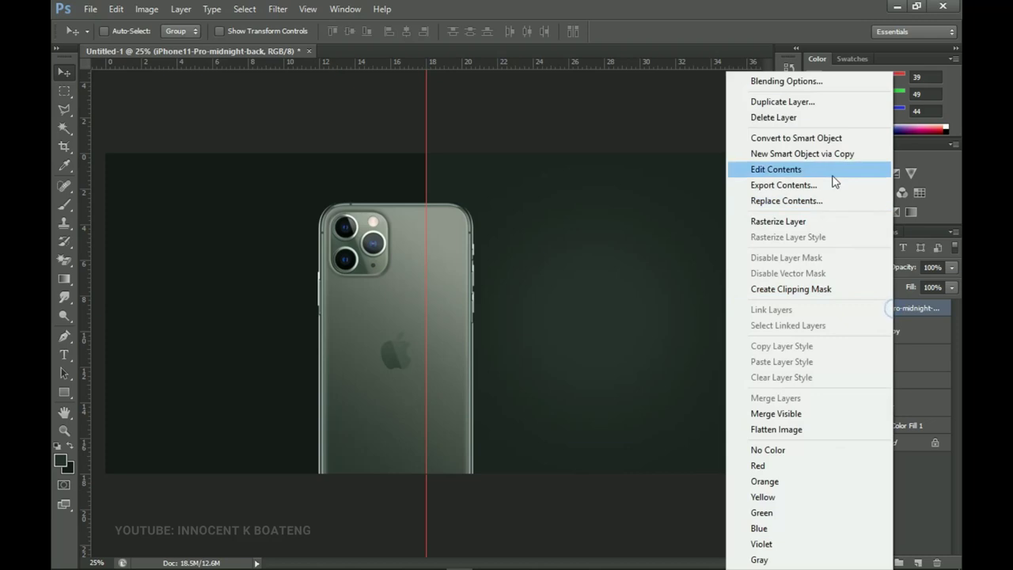
pyautogui.click(786, 224)
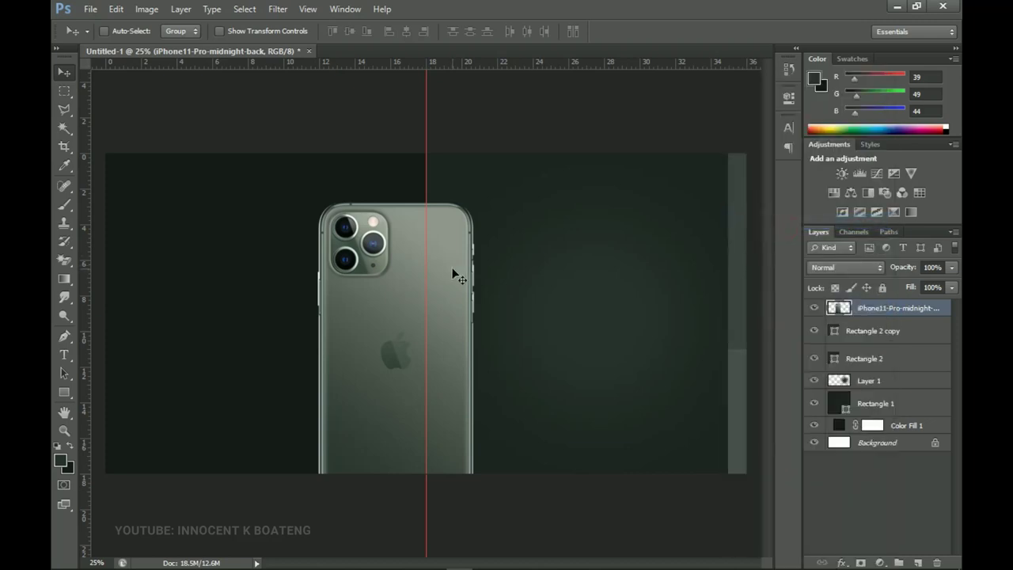
pyautogui.hotkey('ctrl', 'm')
pyautogui.moveTo(730, 214); pyautogui.dragTo(747, 243)
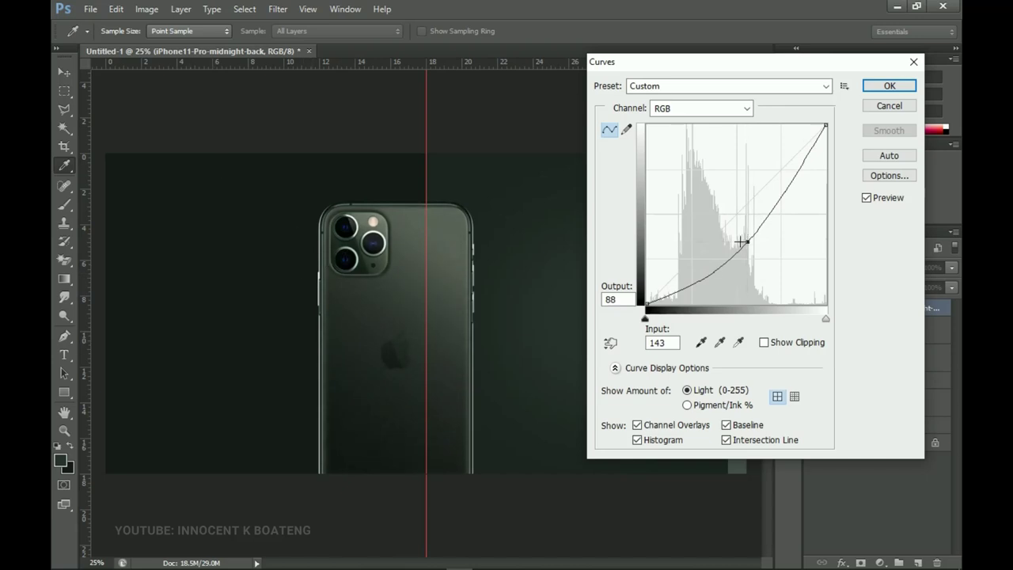
pyautogui.moveTo(747, 241); pyautogui.dragTo(748, 242)
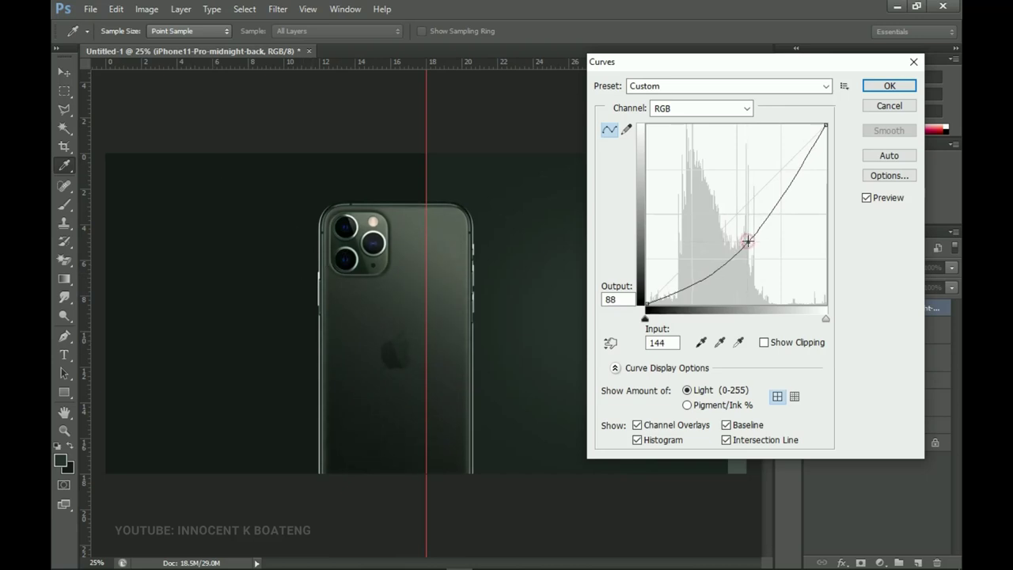
pyautogui.click(905, 90)
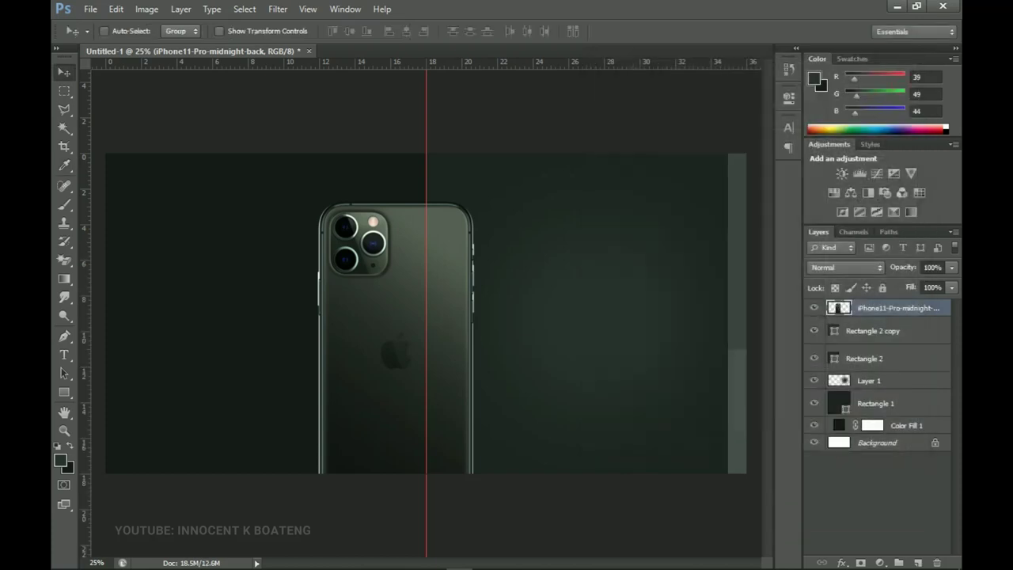
# Place the -main-logo image from the resource folder, shrunk into the canvas's upper-left corner, and rasterize its layer
pyautogui.click(116, 559)
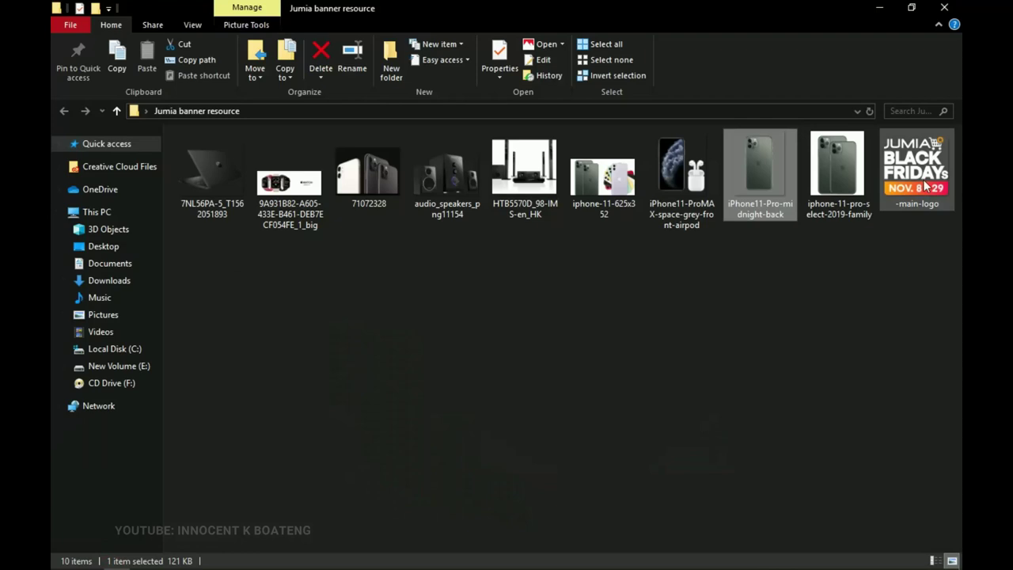
pyautogui.moveTo(926, 180); pyautogui.dragTo(255, 287)
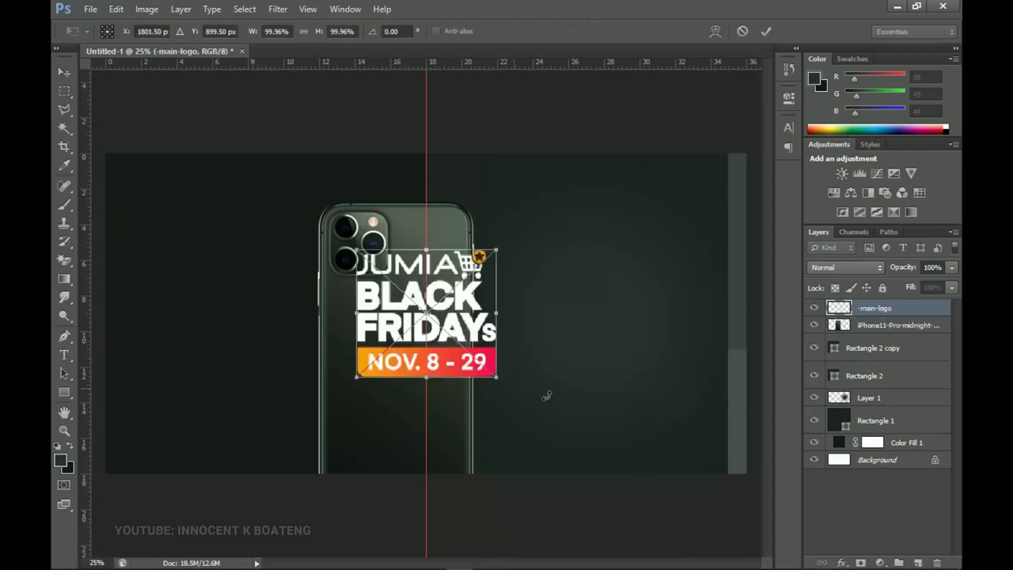
pyautogui.moveTo(500, 380); pyautogui.dragTo(190, 208)
pyautogui.press('Return')
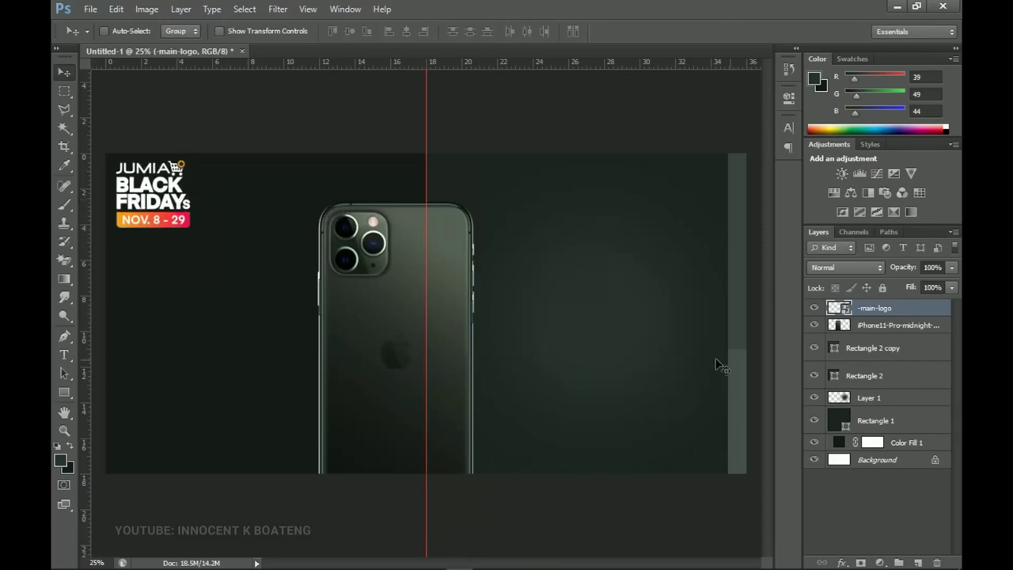
pyautogui.rightClick(864, 310)
pyautogui.click(743, 222)
# Draw a rectangle about 1316 × 412 px behind the phone, extending across the right half, and fill it with #151b18
pyautogui.click(869, 349)
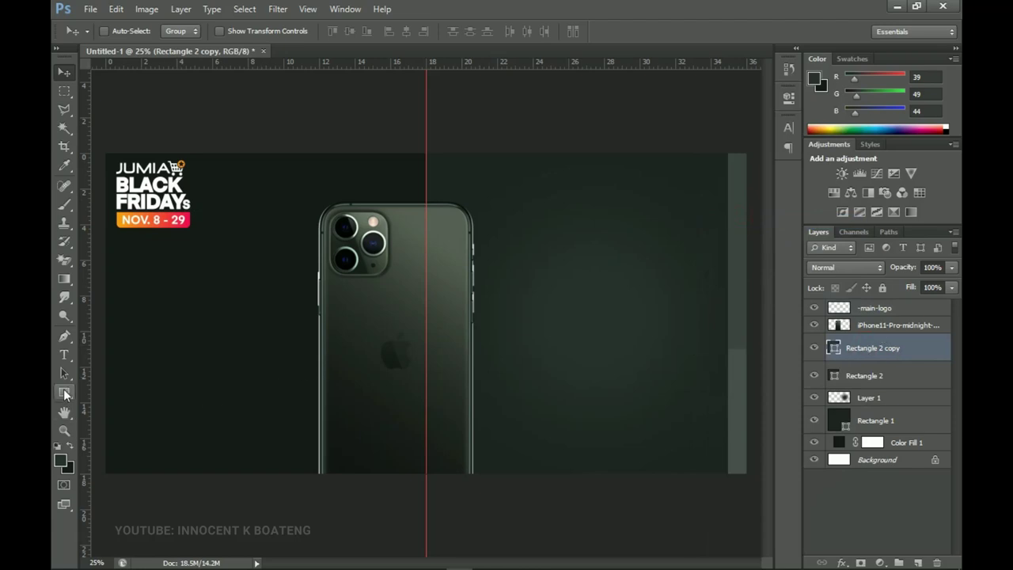
pyautogui.click(65, 393)
pyautogui.moveTo(444, 334); pyautogui.dragTo(683, 409)
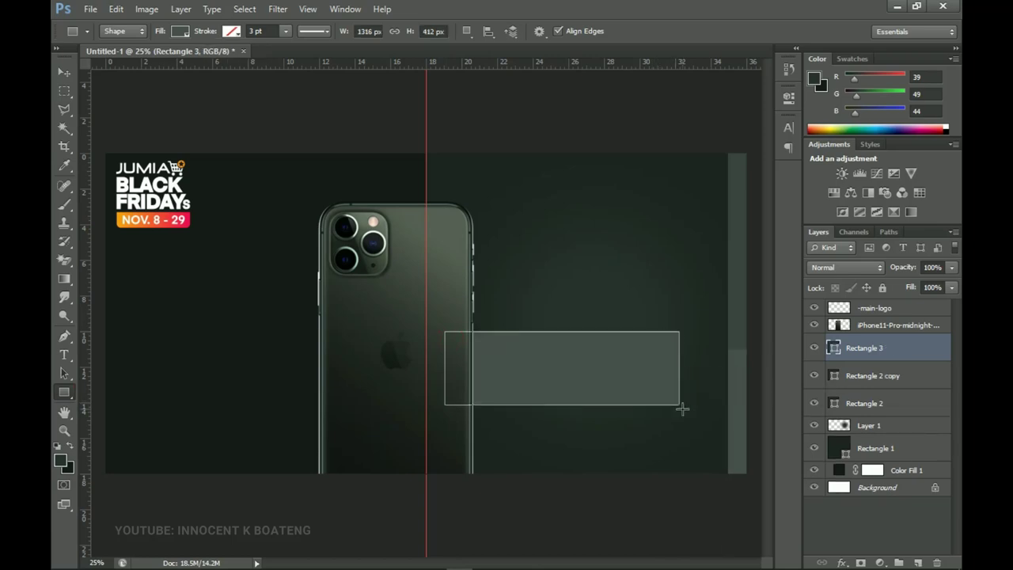
pyautogui.doubleClick(834, 350)
pyautogui.click(197, 346)
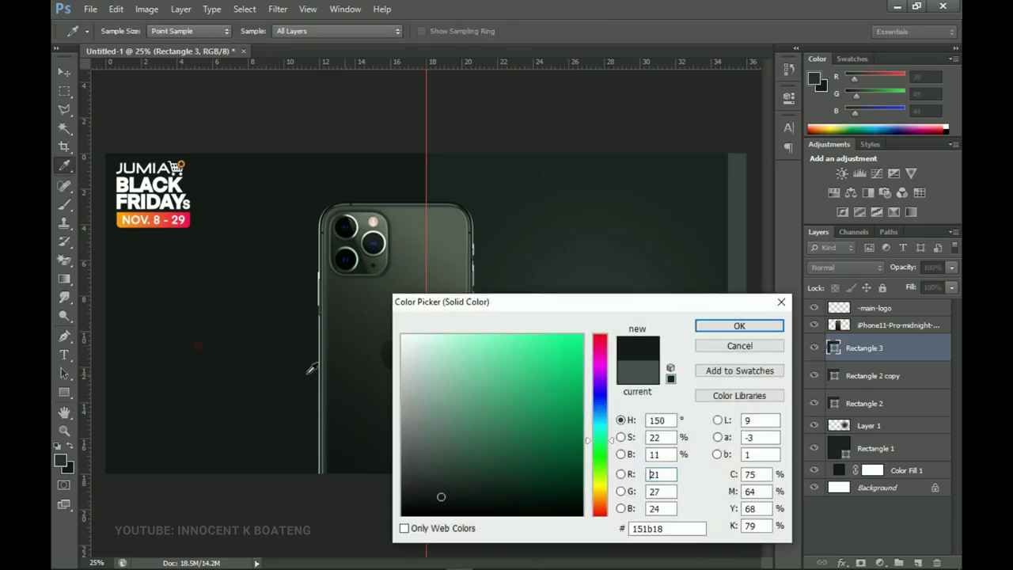
pyautogui.click(729, 331)
# Move the dark rectangle beside the phone down about 1.5 inches, towards the lower part of the right half
pyautogui.click(67, 71)
pyautogui.moveTo(539, 373); pyautogui.dragTo(544, 399)
pyautogui.click(871, 308)
pyautogui.click(834, 348)
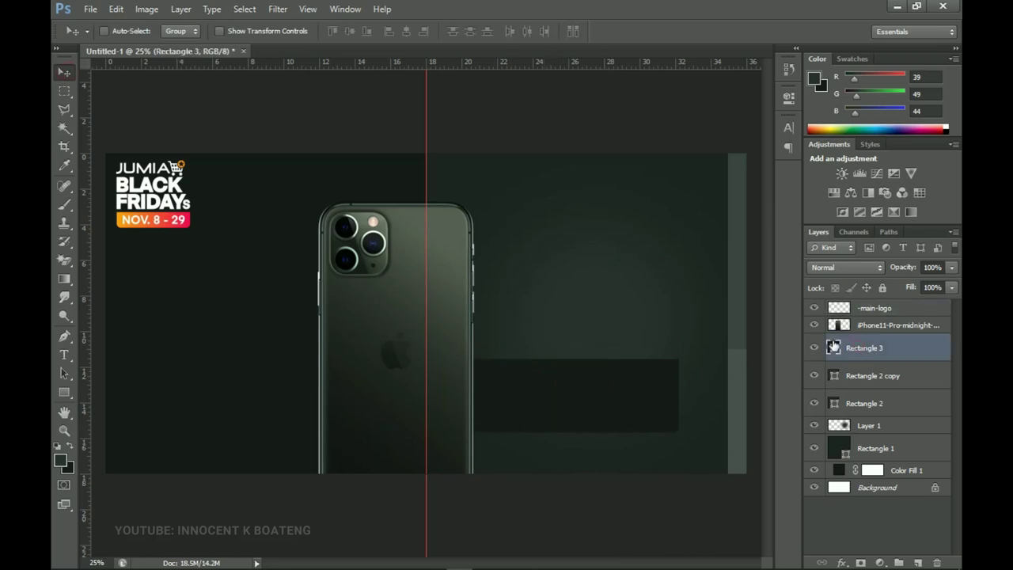
# Above the logo layer, add the two-line text JUMIA BLACK FRIDAY in the ETH font, left of the phone
pyautogui.click(887, 315)
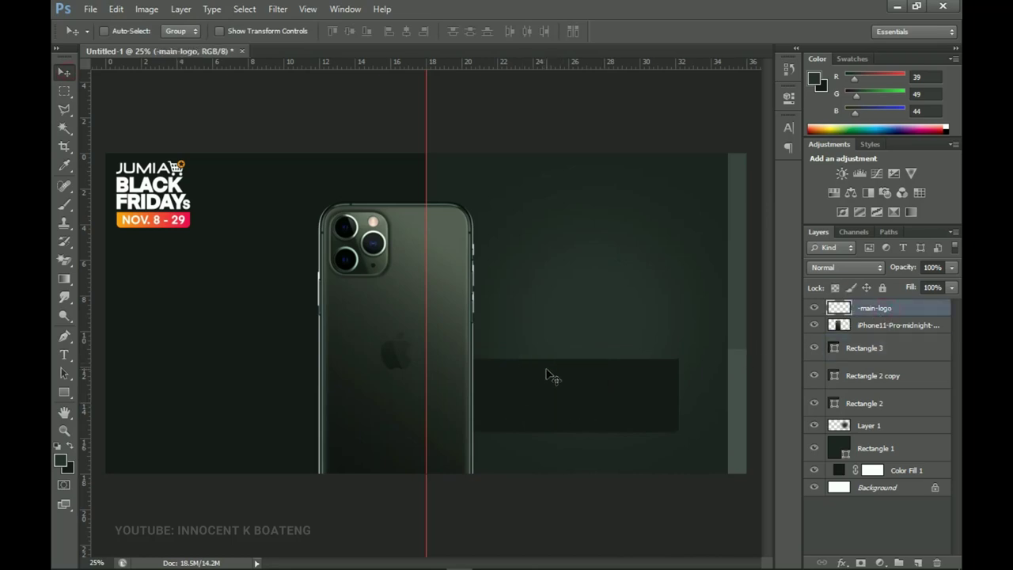
pyautogui.click(66, 360)
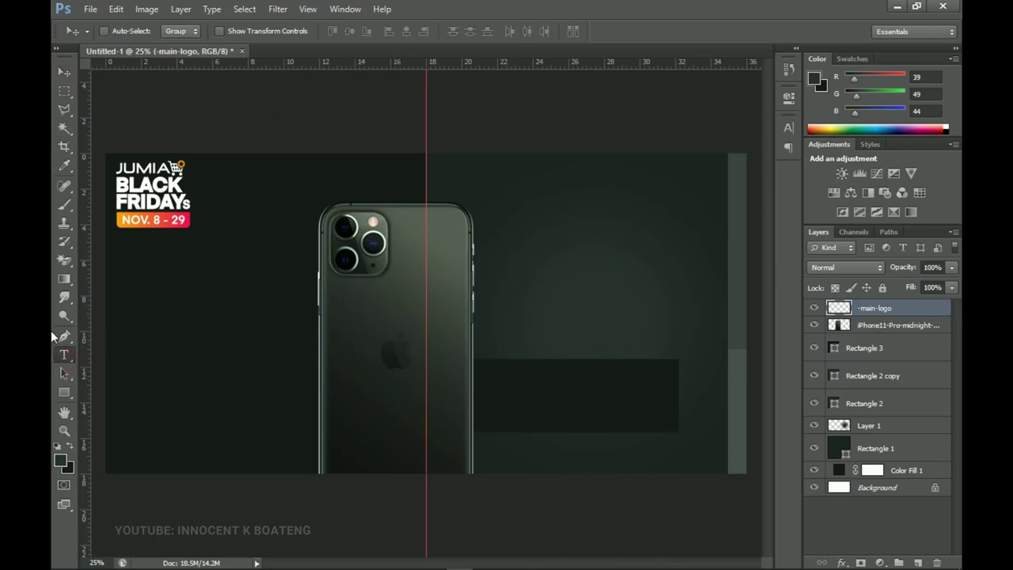
pyautogui.click(175, 29)
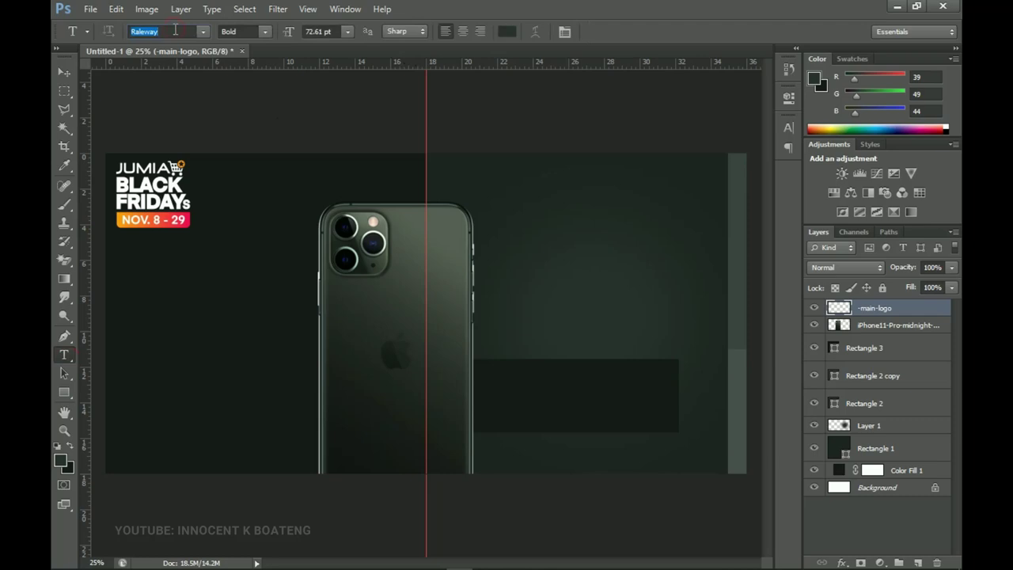
pyautogui.press('Return')
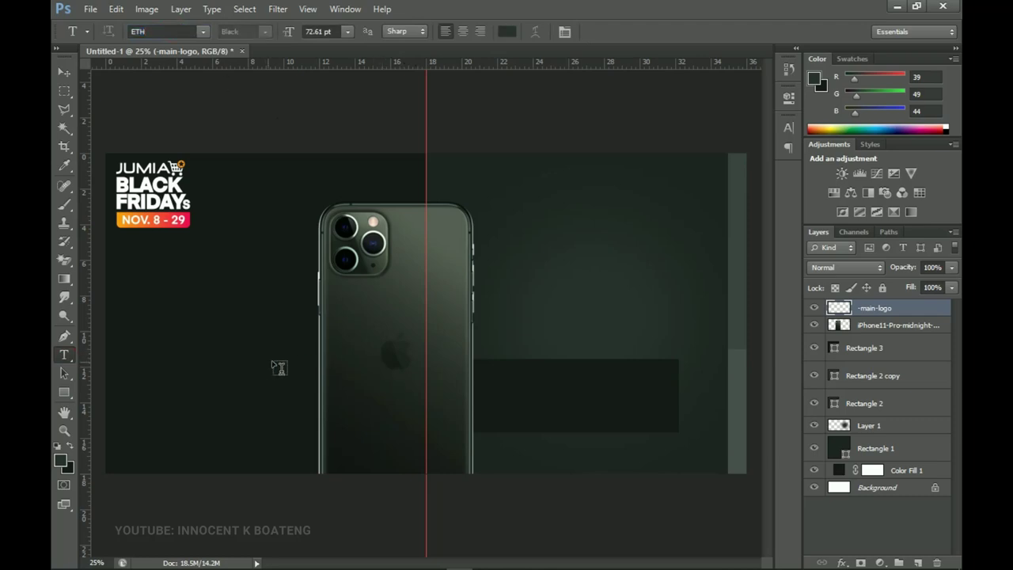
pyautogui.click(228, 349)
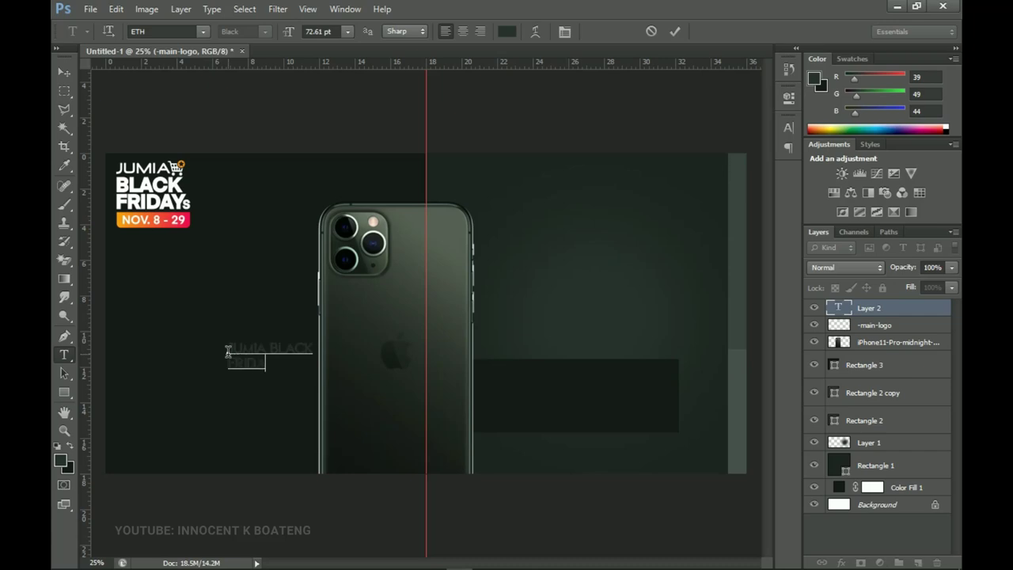
pyautogui.hotkey('ctrl', 'a')
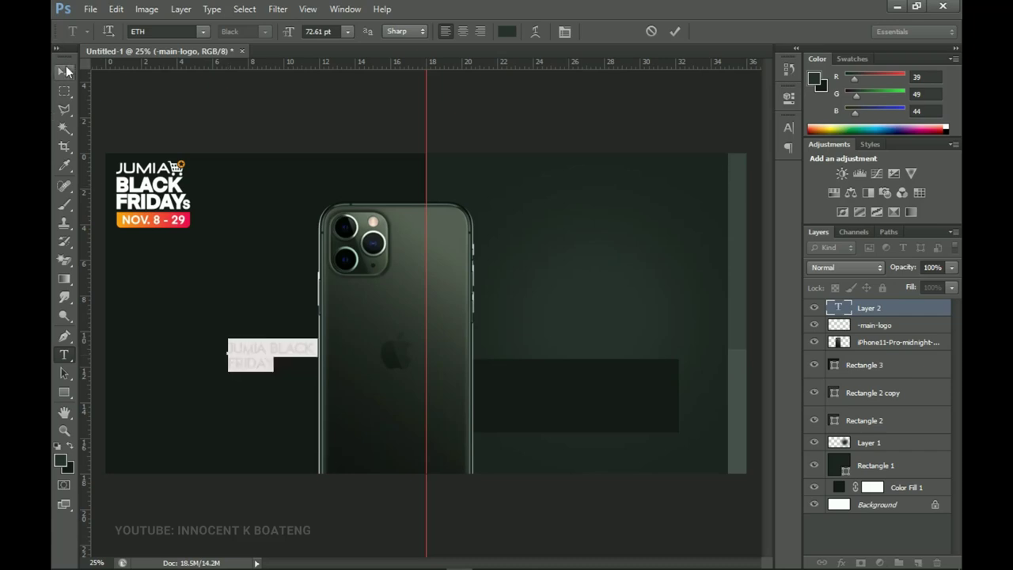
pyautogui.click(64, 71)
# Scale the JUMIA BLACK FRIDAY text up proportionally to about 269%
pyautogui.hotkey('ctrl', 't')
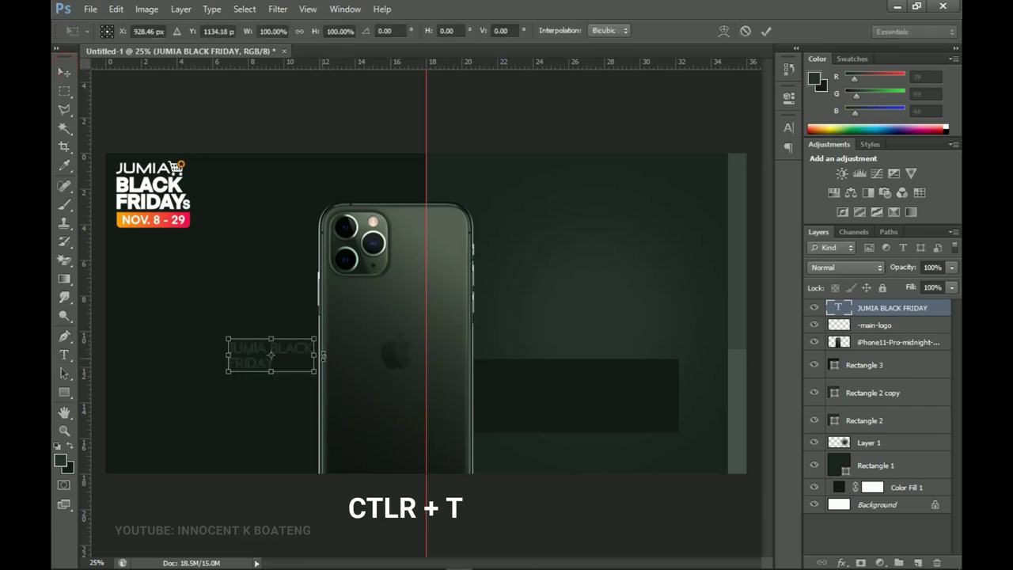
pyautogui.moveTo(314, 369); pyautogui.dragTo(379, 410)
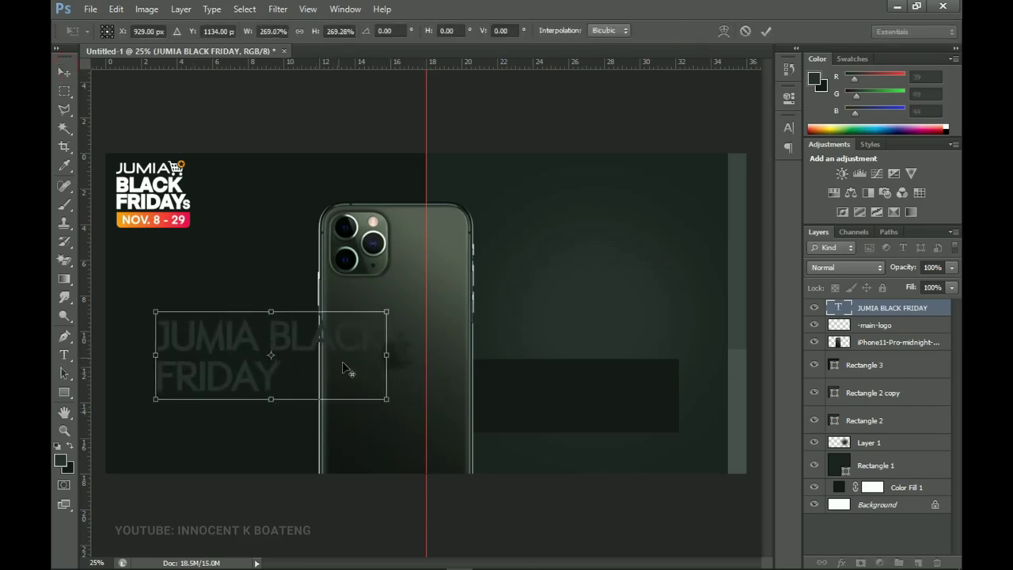
pyautogui.press('Return')
# Recolour the JUMIA BLACK FRIDAY text to #151b18 and move it to the top of the banner's right half
pyautogui.press('t')
pyautogui.click(294, 344)
pyautogui.hotkey('ctrl', 'a')
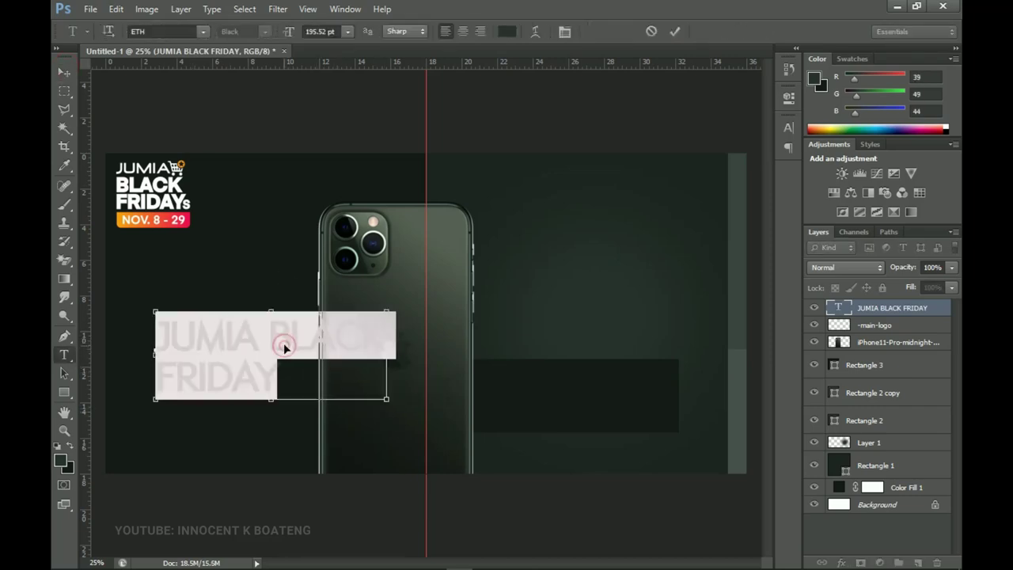
pyautogui.click(507, 31)
pyautogui.click(441, 496)
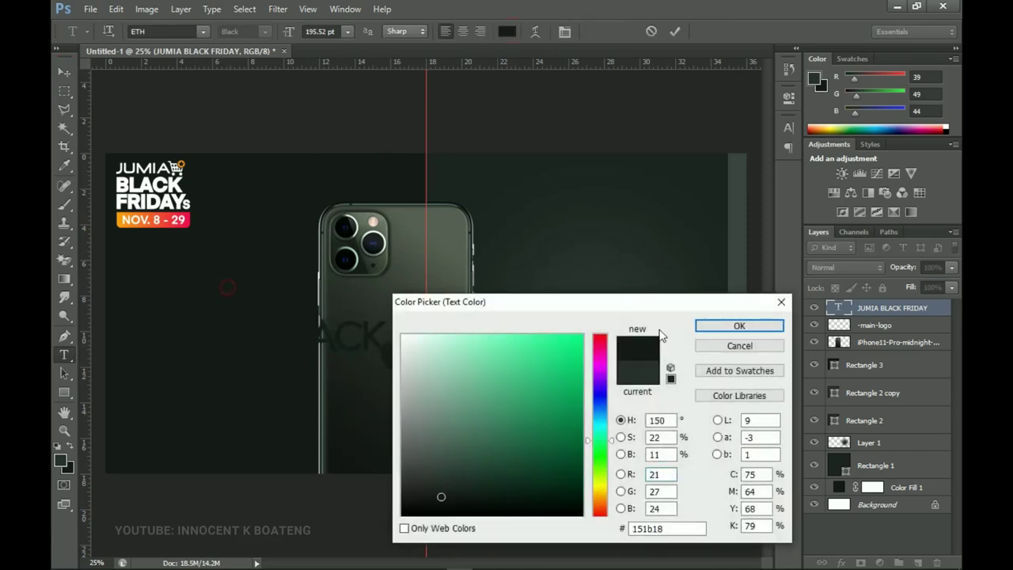
pyautogui.click(730, 324)
pyautogui.click(64, 71)
pyautogui.moveTo(256, 314); pyautogui.dragTo(582, 160)
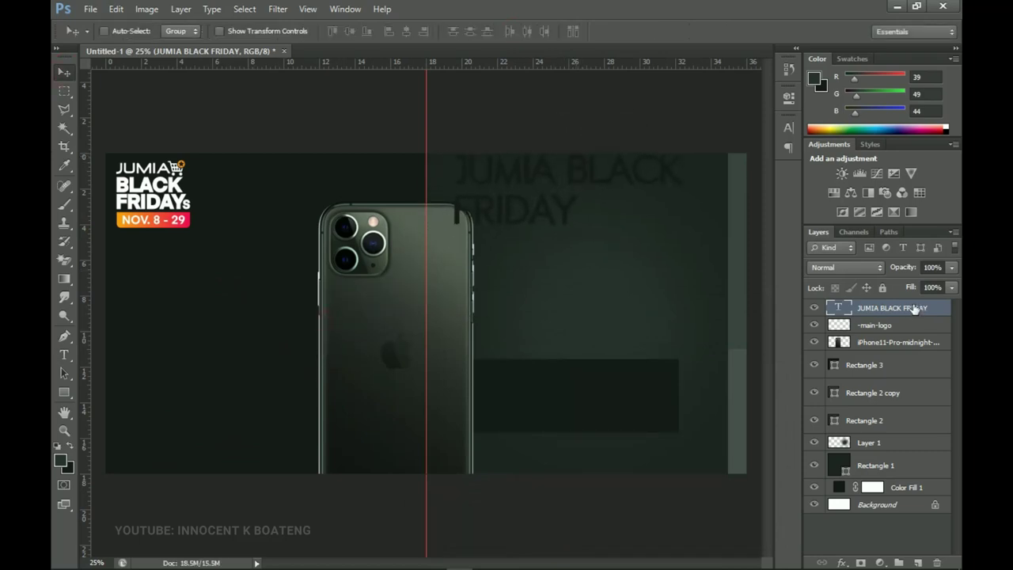
# Place the JUMIA BLACK FRIDAY layer directly beneath the iPhone layer and enlarge the text proportionally across the banner's right half
pyautogui.moveTo(909, 309); pyautogui.dragTo(896, 358)
pyautogui.moveTo(644, 277); pyautogui.dragTo(628, 276)
pyautogui.hotkey('ctrl', 't')
pyautogui.moveTo(661, 234); pyautogui.dragTo(642, 214)
pyautogui.press('Return')
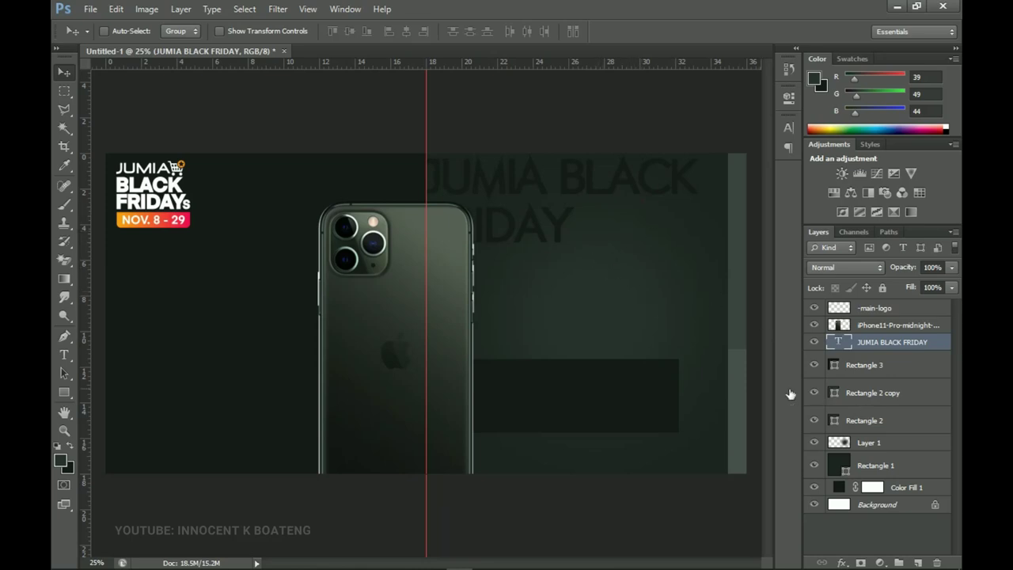
# Above the logo layer, add the text LIVE NOW in the ETH font, coloured #ffffe2, left of the phone
pyautogui.click(879, 307)
pyautogui.press('t')
pyautogui.click(167, 331)
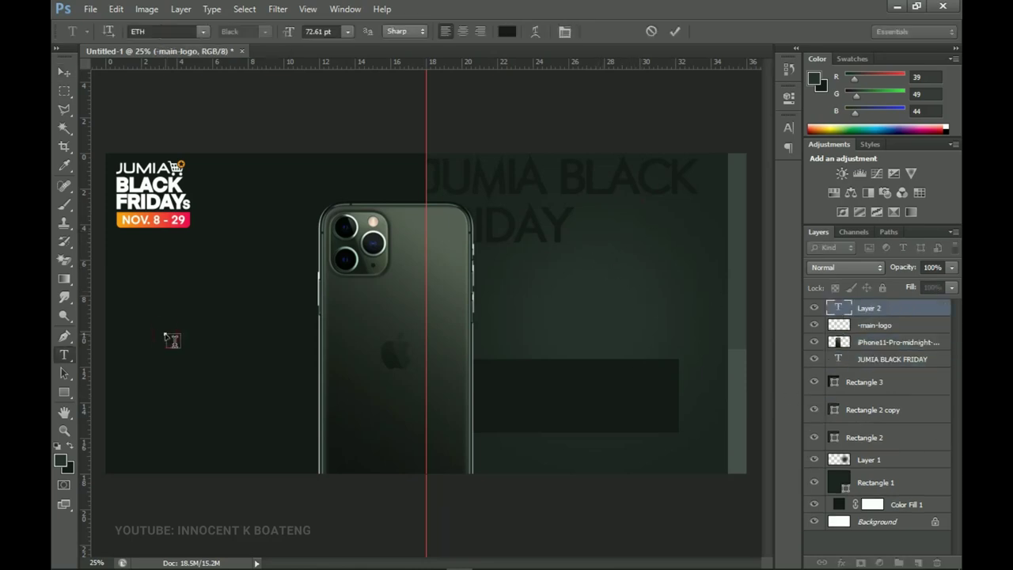
pyautogui.hotkey('ctrl', 'a')
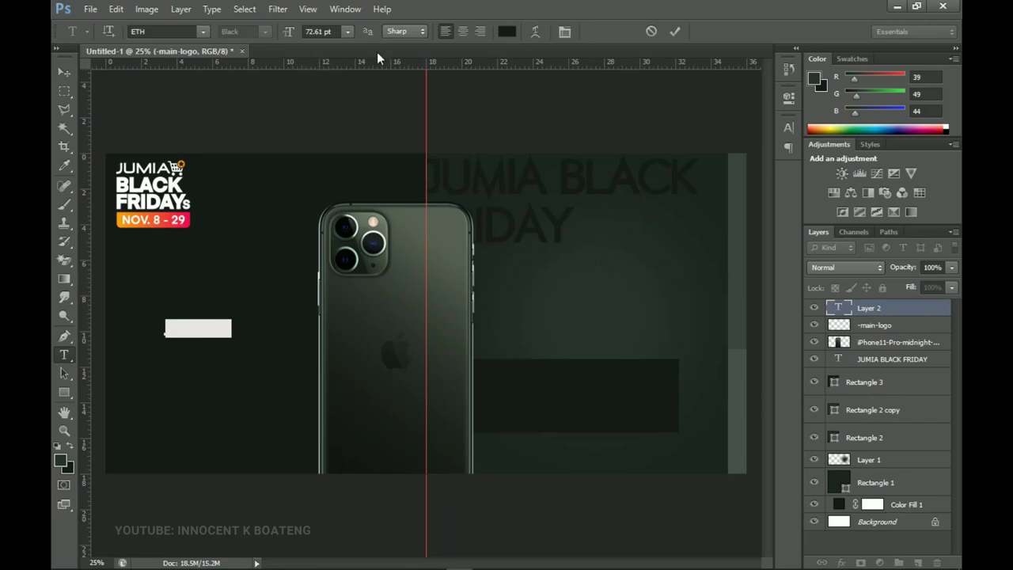
pyautogui.click(506, 31)
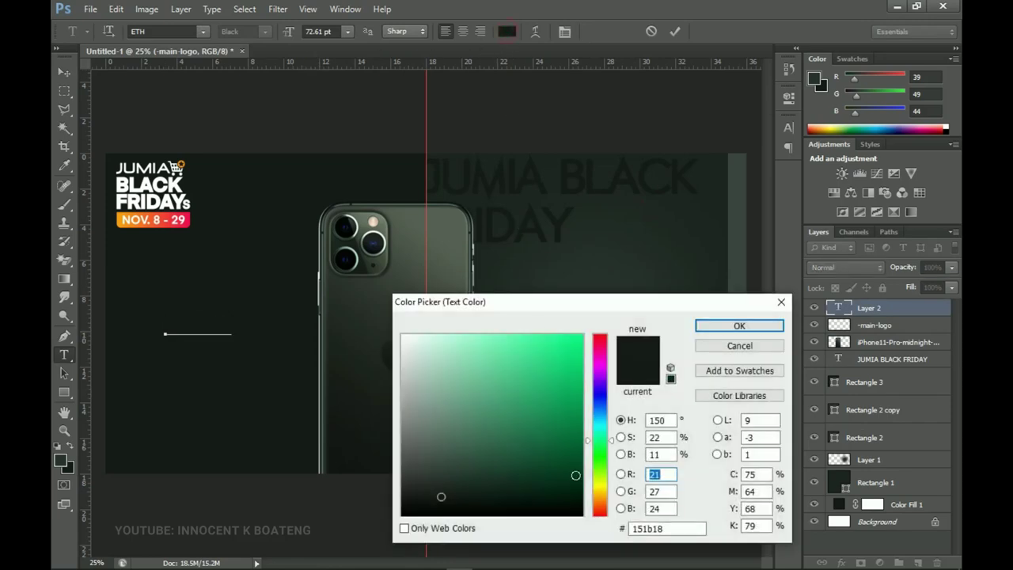
pyautogui.moveTo(604, 495); pyautogui.dragTo(603, 485)
pyautogui.click(462, 342)
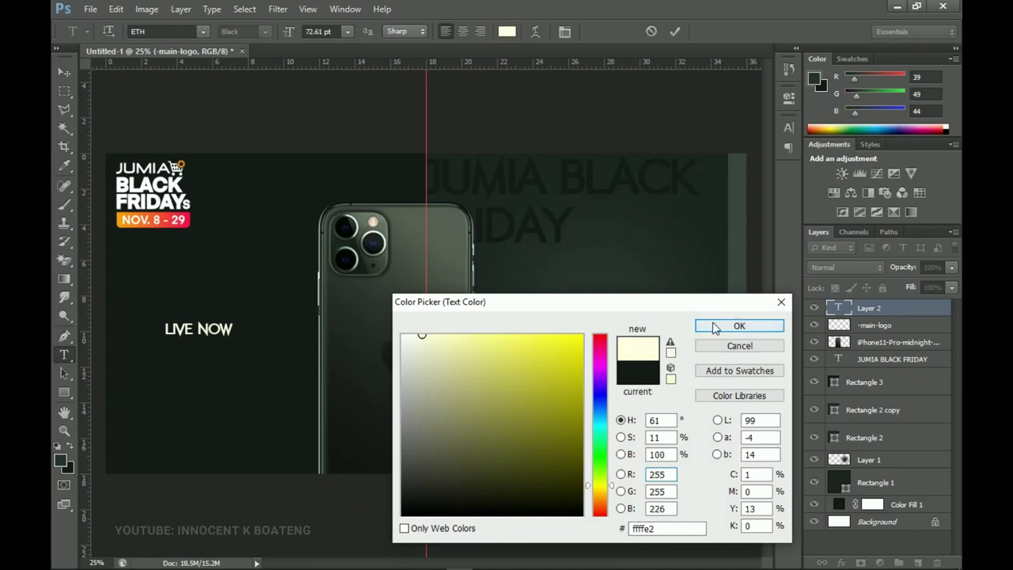
pyautogui.click(740, 326)
pyautogui.click(64, 71)
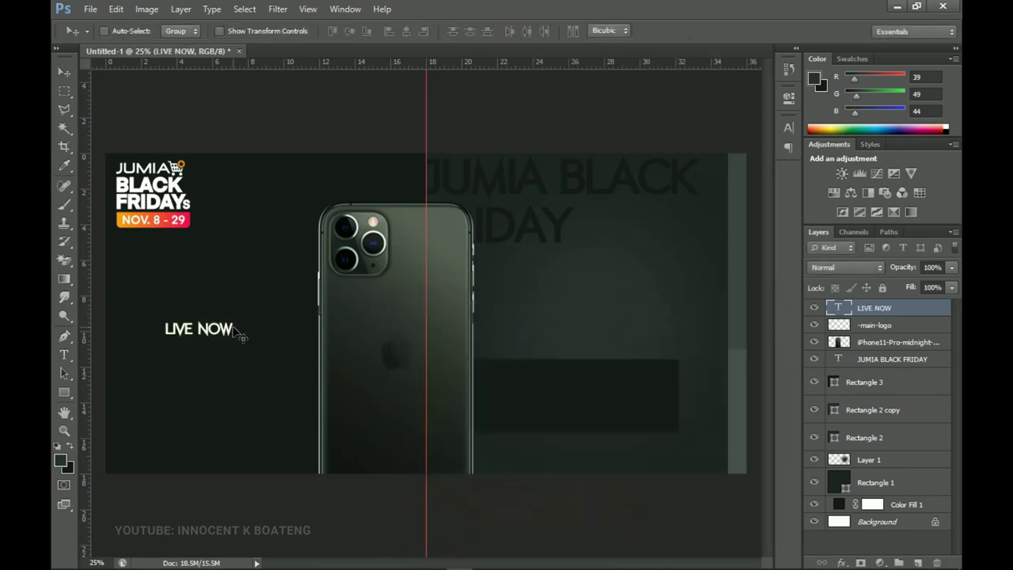
# Scale the LIVE NOW text up proportionally to 108.78 pt, keeping it left of the phone
pyautogui.hotkey('ctrl', 't')
pyautogui.moveTo(234, 321)
pyautogui.mouseDown()
pyautogui.moveTo(253, 315)
pyautogui.moveTo(227, 312)
pyautogui.mouseUp()
pyautogui.press('Return')
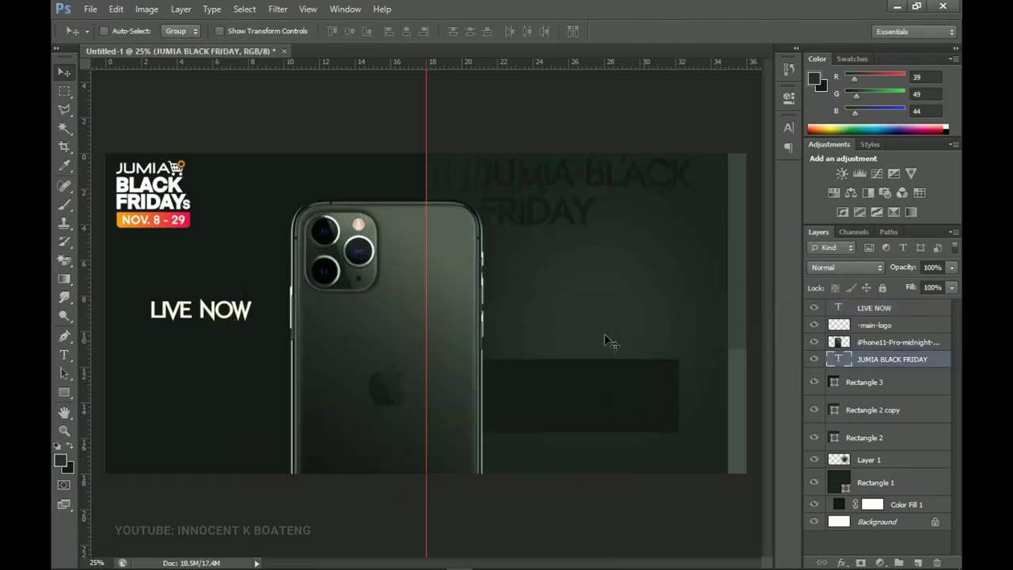
# Recolour the LIVE NOW text to the muted grey-green #46564e, starting from a colour sampled from the background
pyautogui.click(884, 312)
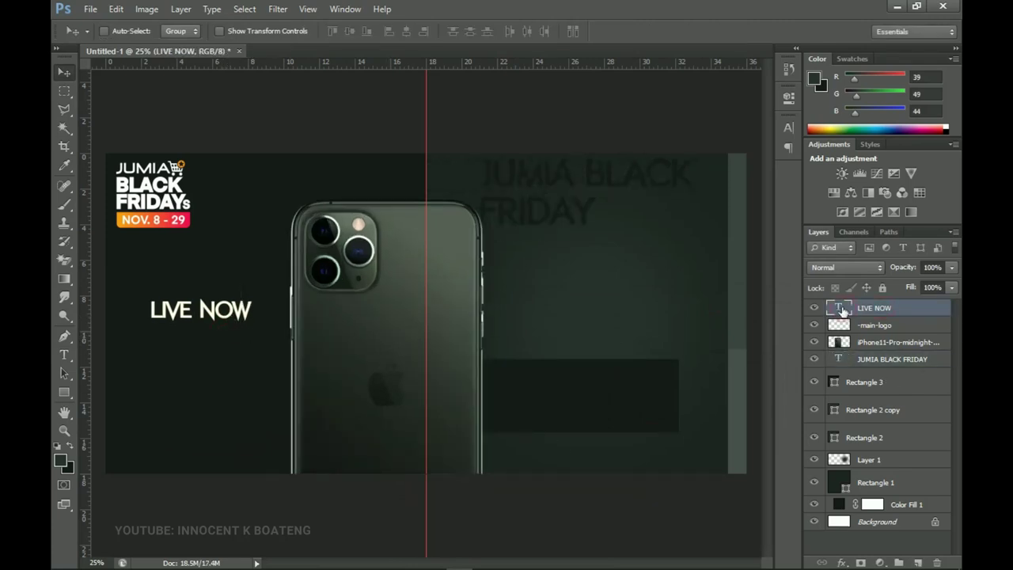
pyautogui.doubleClick(842, 310)
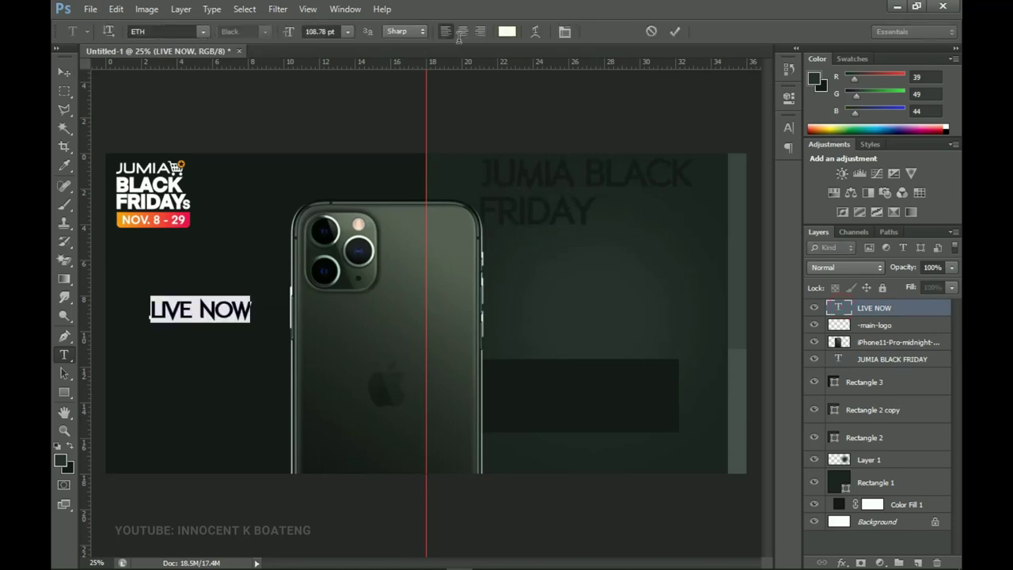
pyautogui.click(507, 32)
pyautogui.click(604, 270)
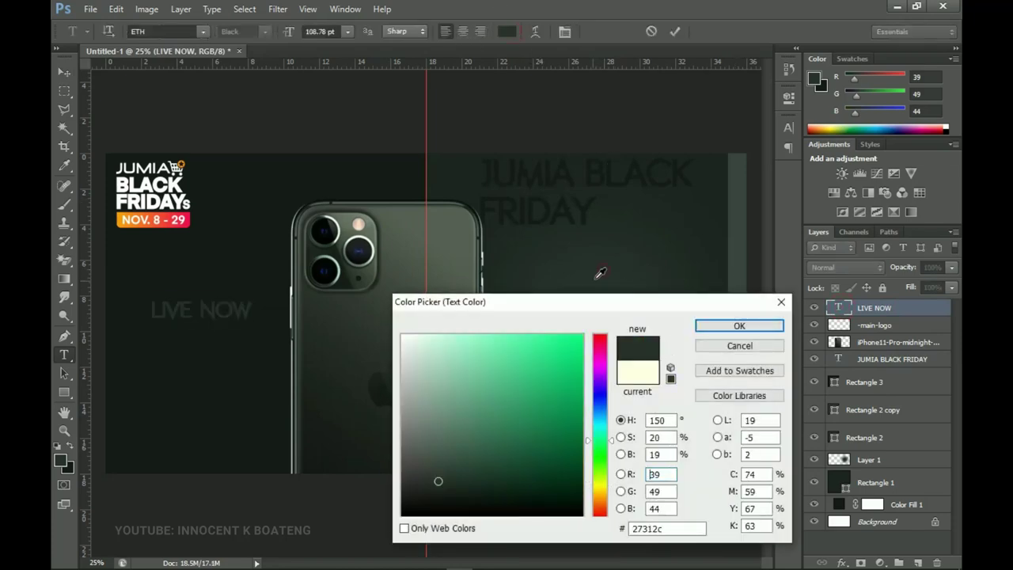
pyautogui.moveTo(441, 475); pyautogui.dragTo(434, 454)
pyautogui.click(708, 326)
pyautogui.click(68, 75)
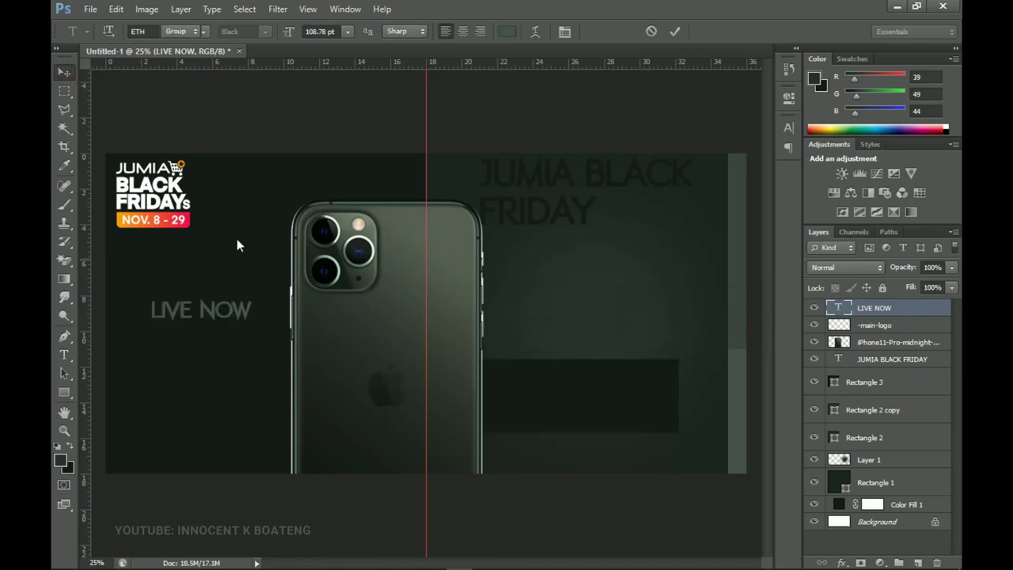
# Below LIVE NOW, add the two-line text "It's black Friday every friday" in the Raleway font
pyautogui.press('t')
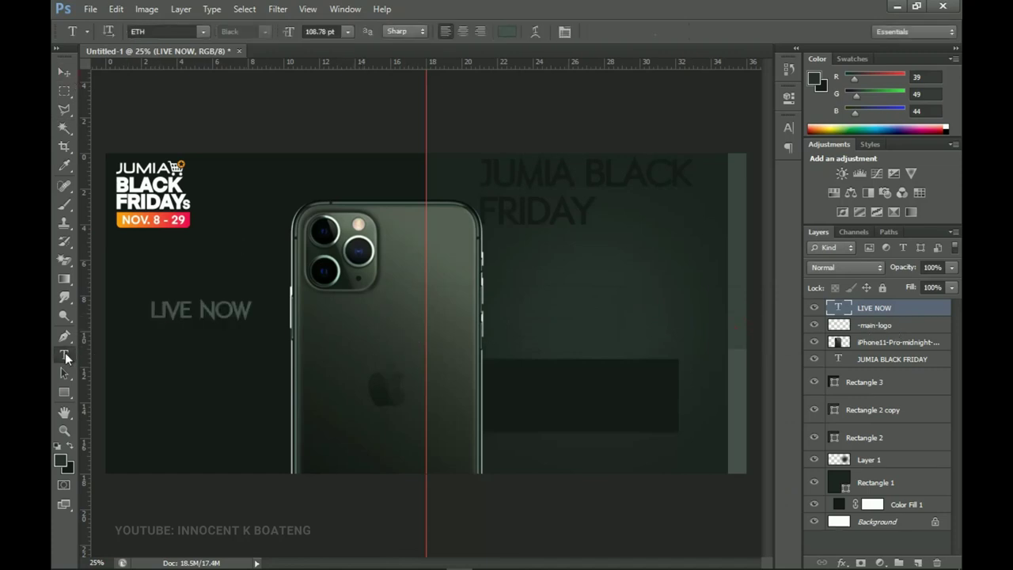
pyautogui.click(166, 352)
pyautogui.click(153, 31)
pyautogui.write('Raleway')
pyautogui.press('Return')
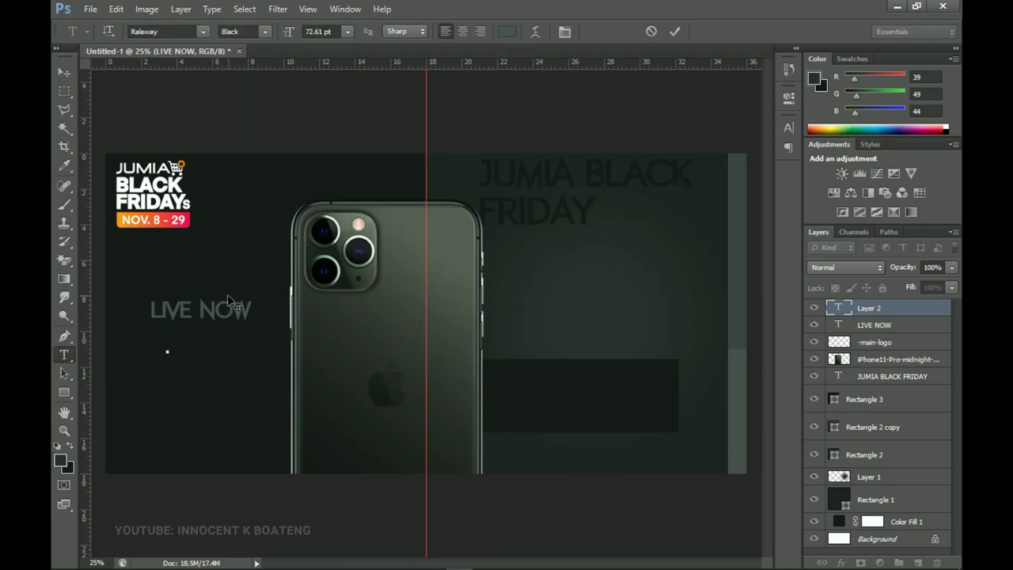
pyautogui.write("It's black F")
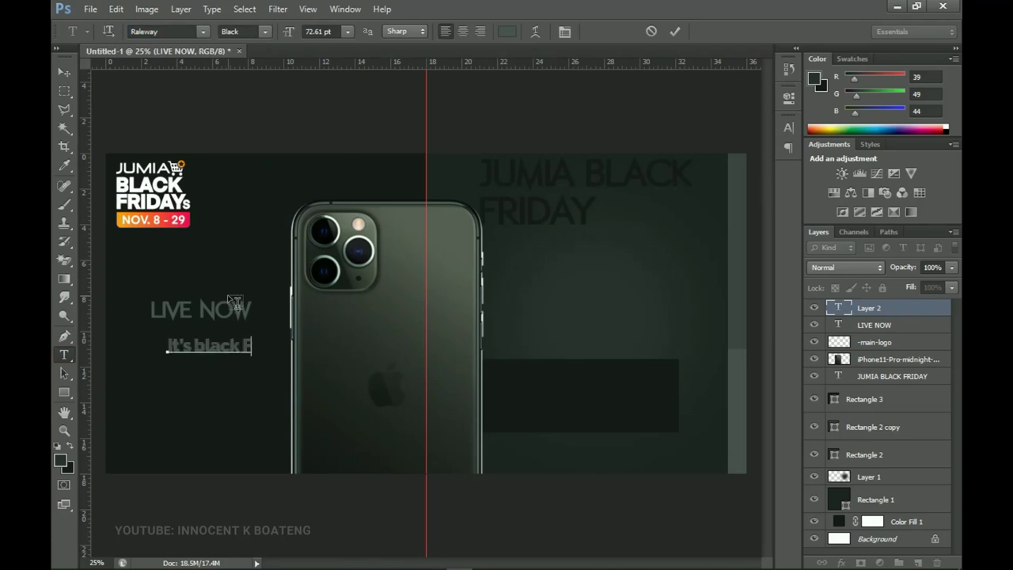
pyautogui.write('riday every')
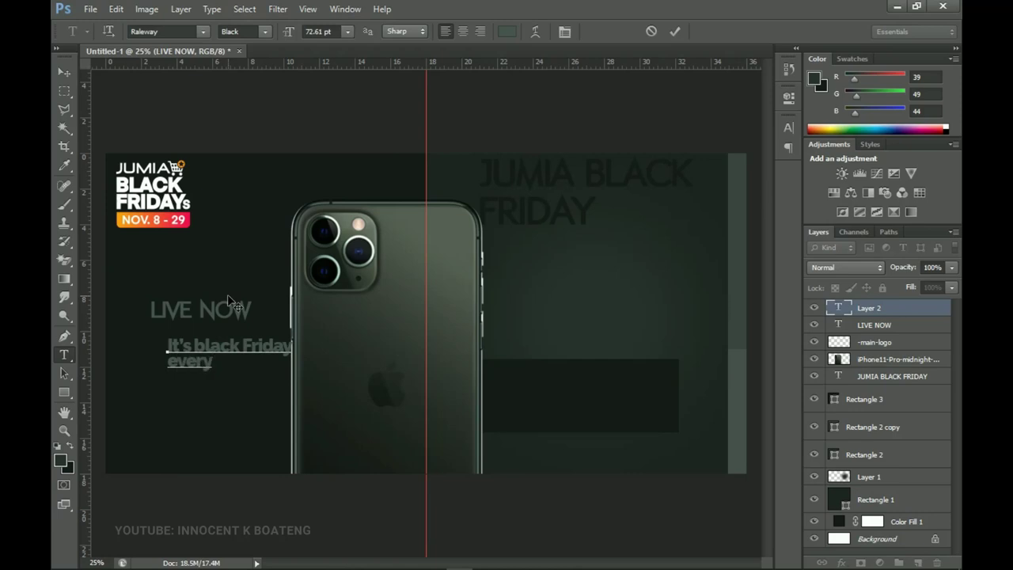
pyautogui.write(' friday')
# Try the Medium weight on the whole "It's black Friday every friday" text, settling on Raleway SemiBold
pyautogui.hotkey('ctrl', 'a')
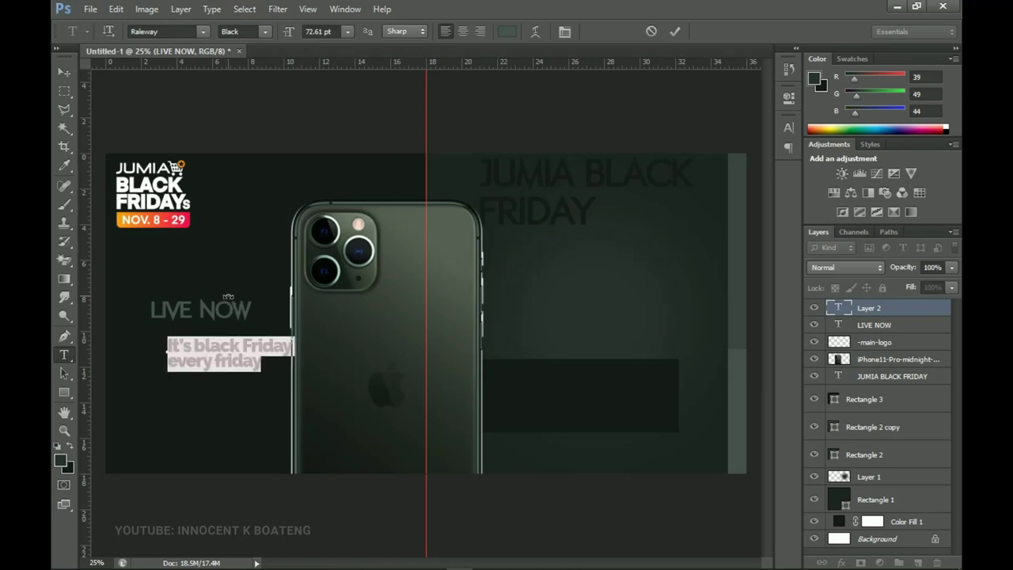
pyautogui.click(249, 34)
pyautogui.click(265, 33)
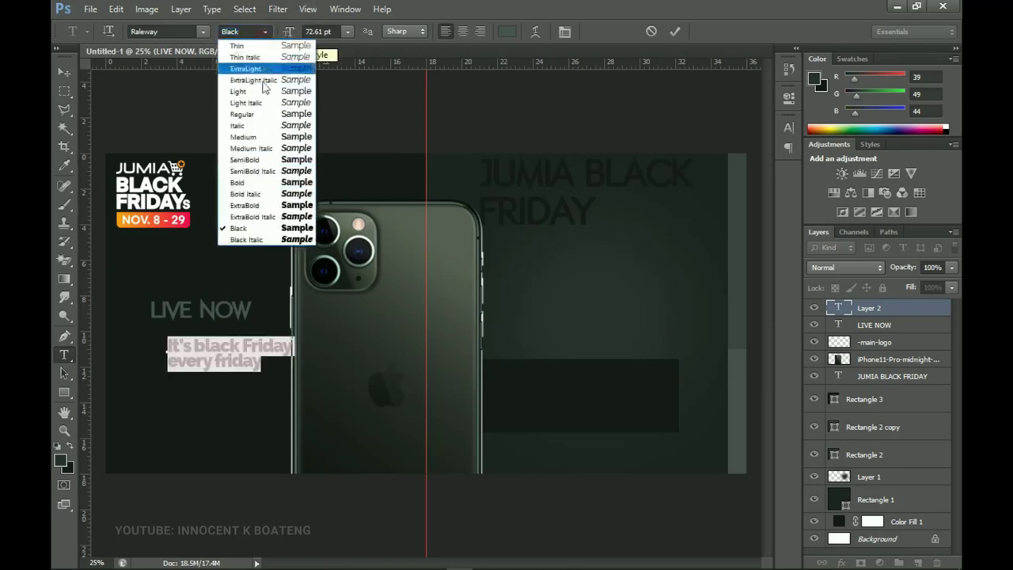
pyautogui.click(260, 160)
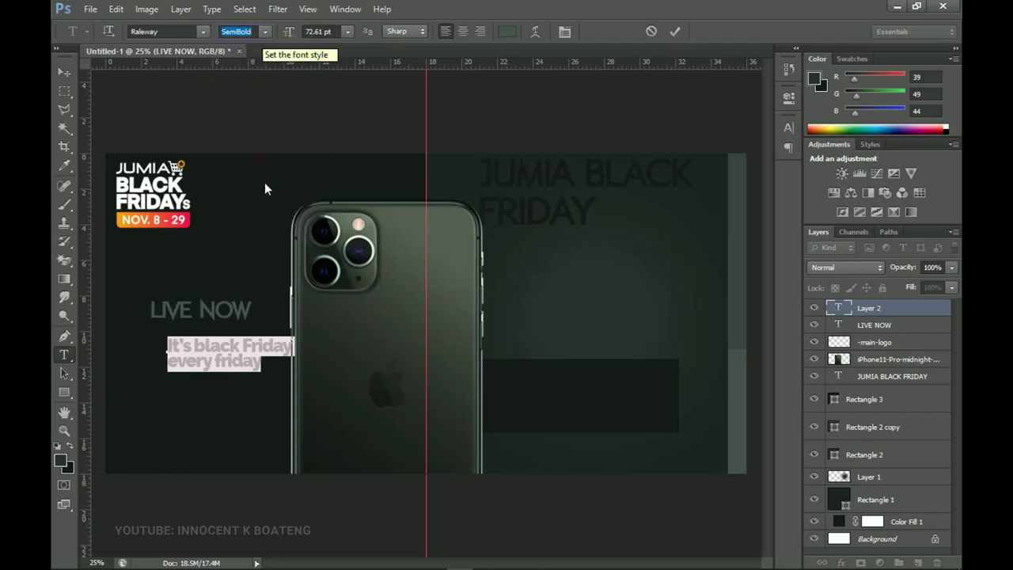
pyautogui.click(266, 32)
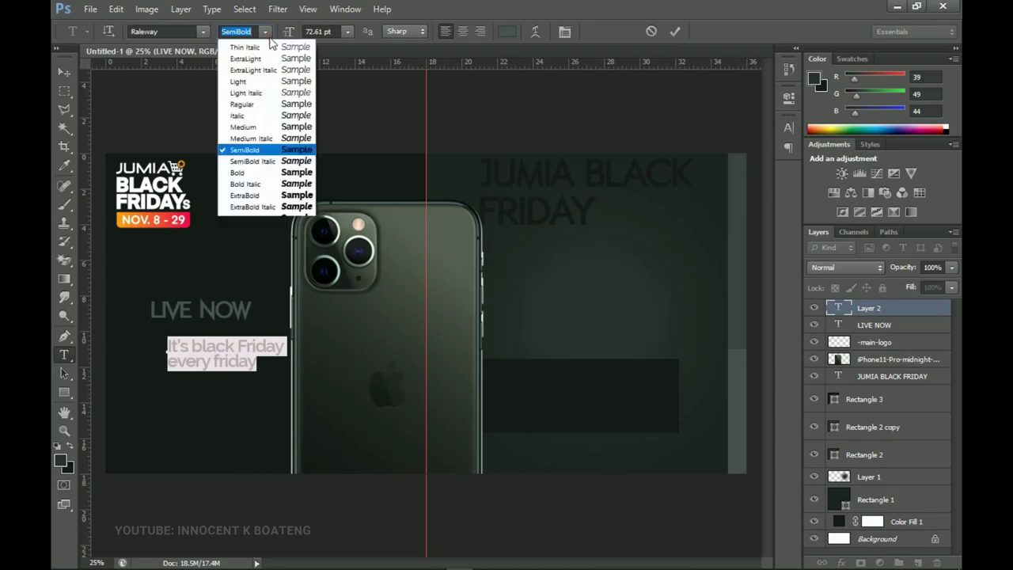
pyautogui.click(259, 140)
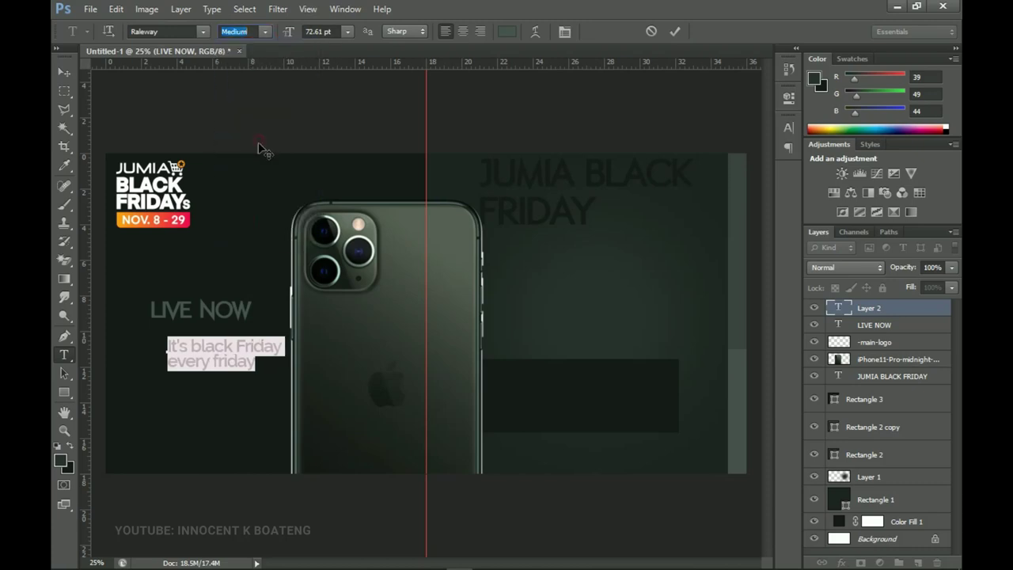
pyautogui.click(261, 31)
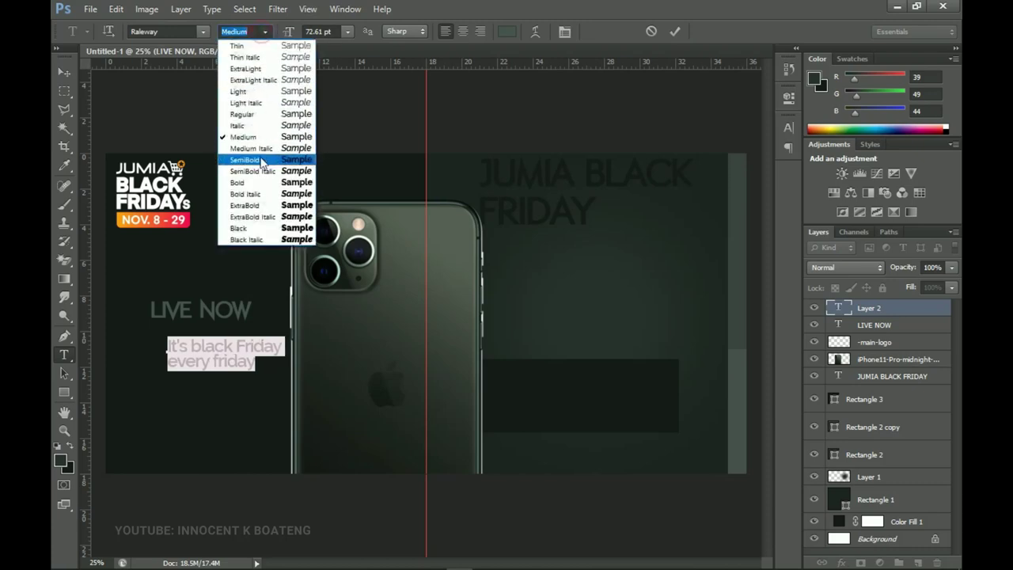
pyautogui.click(260, 158)
# Move the "It's black Friday every friday" text away from the phone and scale it up to 91.09 pt beneath LIVE NOW
pyautogui.click(64, 72)
pyautogui.moveTo(219, 380); pyautogui.dragTo(185, 387)
pyautogui.hotkey('ctrl', 't')
pyautogui.moveTo(251, 373)
pyautogui.mouseDown()
pyautogui.moveTo(266, 382)
pyautogui.moveTo(234, 368)
pyautogui.mouseUp()
pyautogui.press('Return')
# Recolour the "It's black Friday every friday" text to pale cream #fcfbd7
pyautogui.press('t')
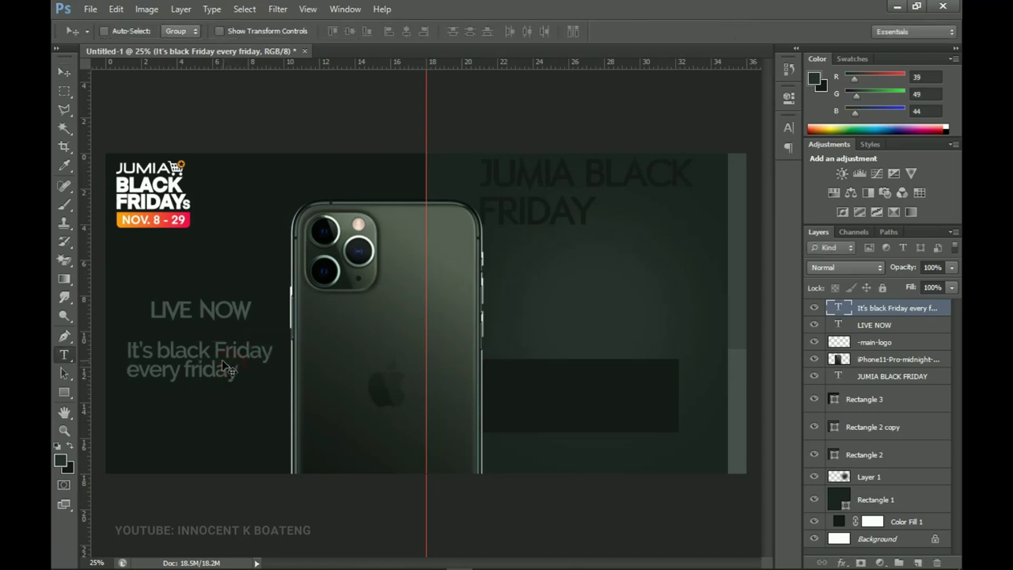
pyautogui.click(222, 357)
pyautogui.hotkey('ctrl', 'a')
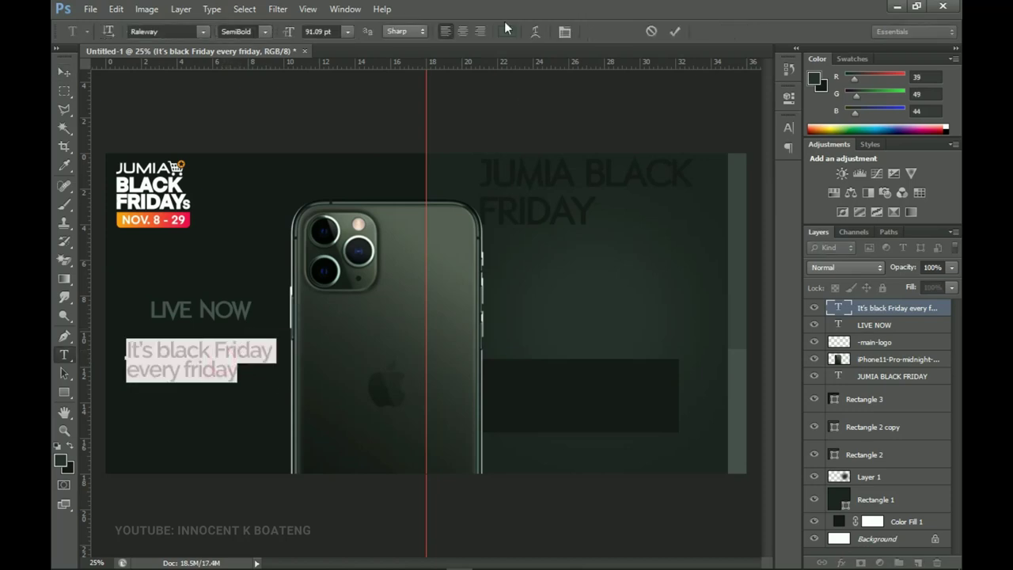
pyautogui.click(507, 31)
pyautogui.click(606, 485)
pyautogui.moveTo(522, 372)
pyautogui.mouseDown()
pyautogui.moveTo(452, 335)
pyautogui.moveTo(433, 340)
pyautogui.mouseUp()
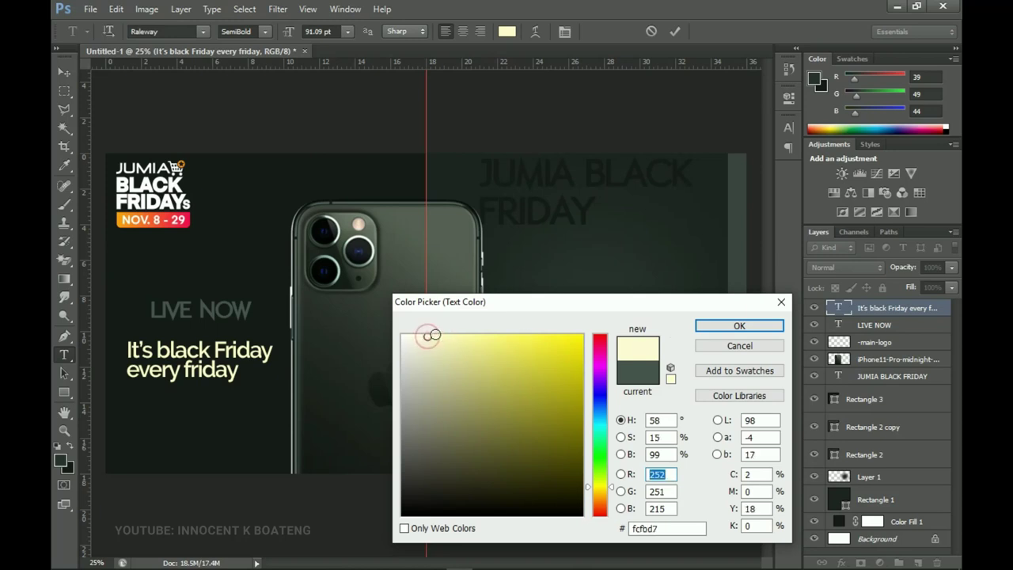
pyautogui.click(740, 325)
pyautogui.click(64, 71)
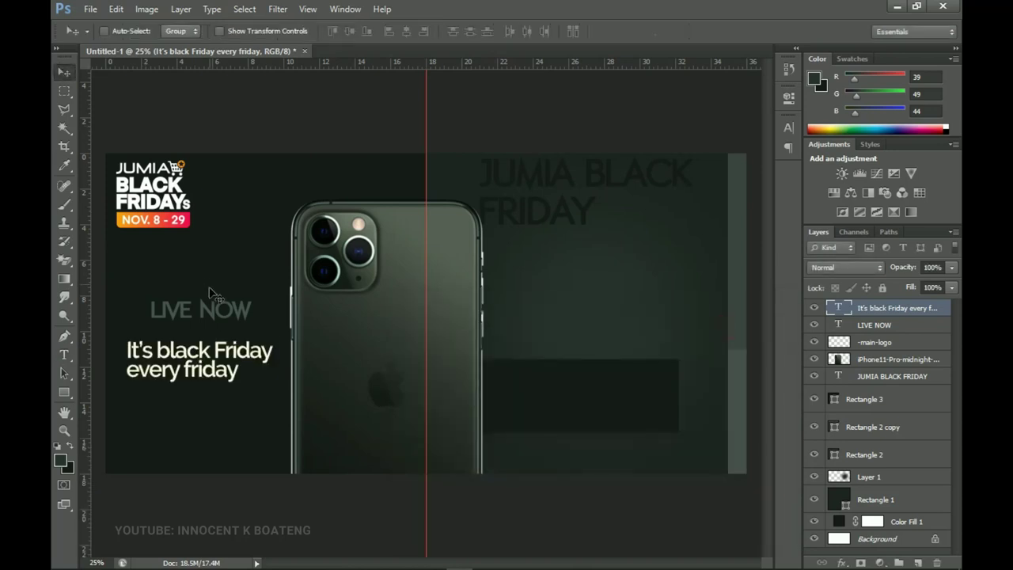
# Move the LIVE NOW text about half an inch down and left, closer above the tagline
pyautogui.rightClick(221, 321)
pyautogui.click(273, 331)
pyautogui.moveTo(244, 320); pyautogui.dragTo(235, 331)
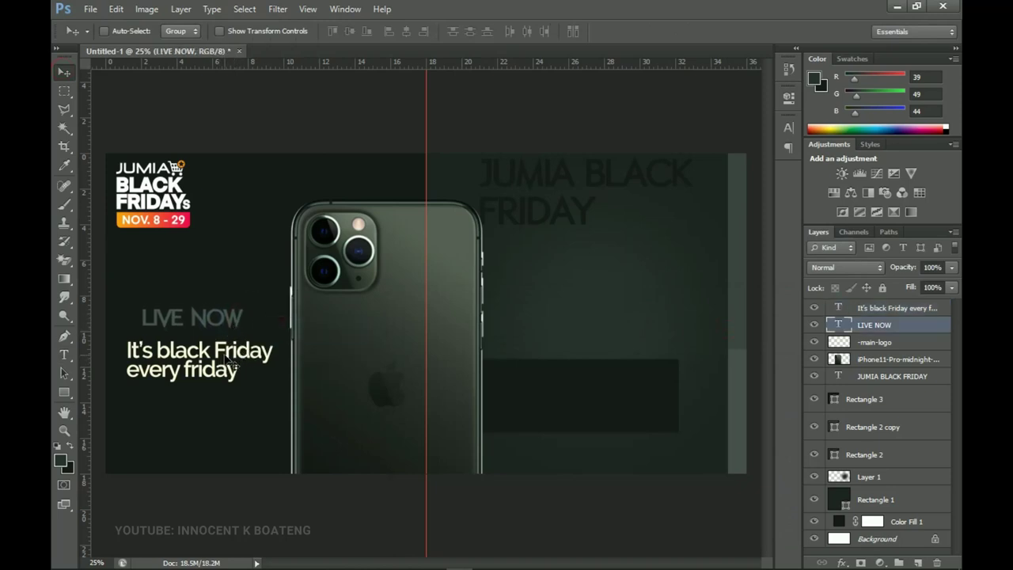
# Enlarge the "It's black Friday every friday" text slightly so it fills the space between the banner's edge and the phone
pyautogui.rightClick(255, 358)
pyautogui.click(285, 364)
pyautogui.hotkey('ctrl', 't')
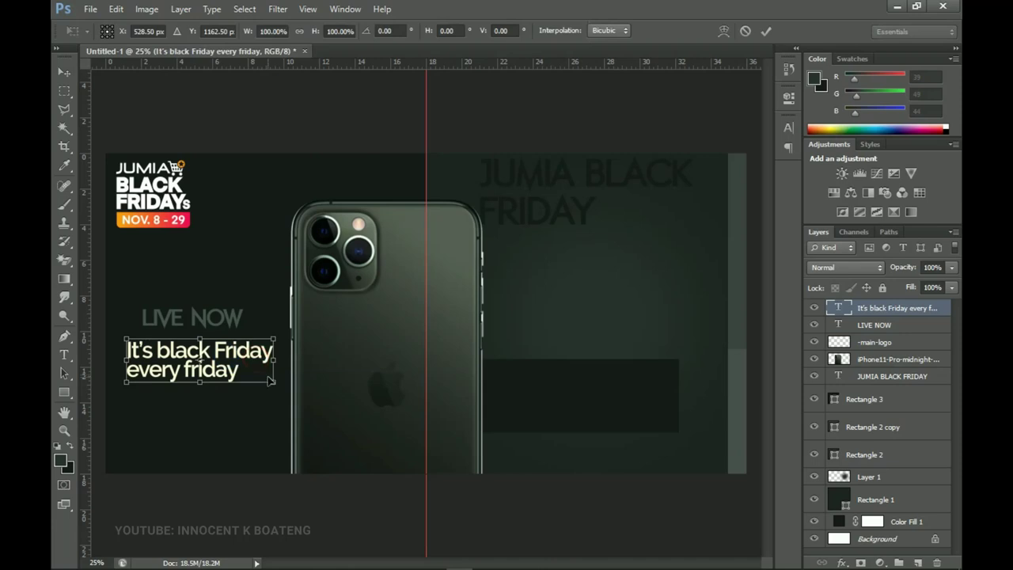
pyautogui.moveTo(198, 359); pyautogui.dragTo(191, 359)
pyautogui.press('Return')
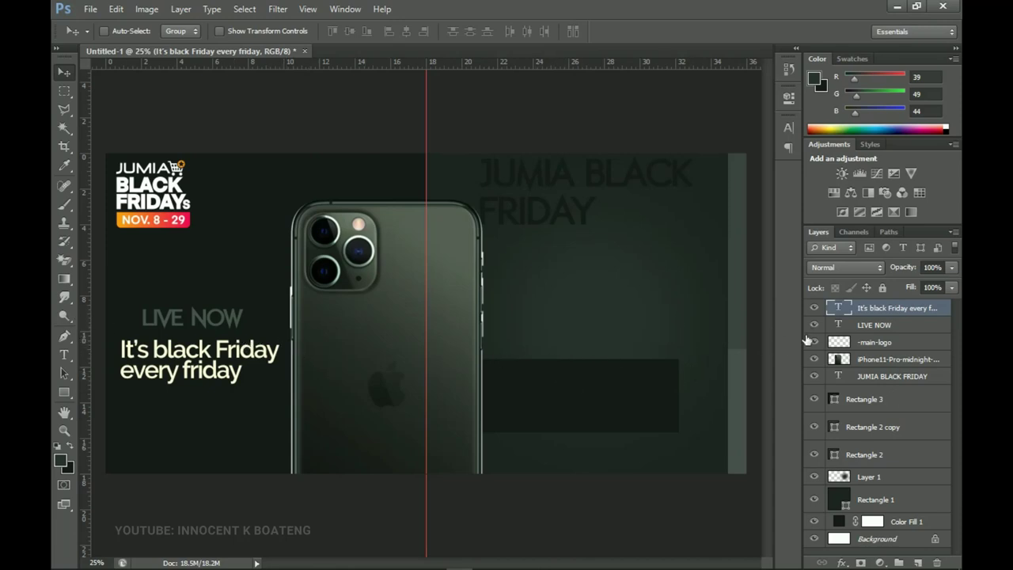
# Duplicate the LIVE NOW text and place the copy right of the phone, just above the dark rectangle
pyautogui.click(875, 331)
pyautogui.hotkey('ctrl', 'j')
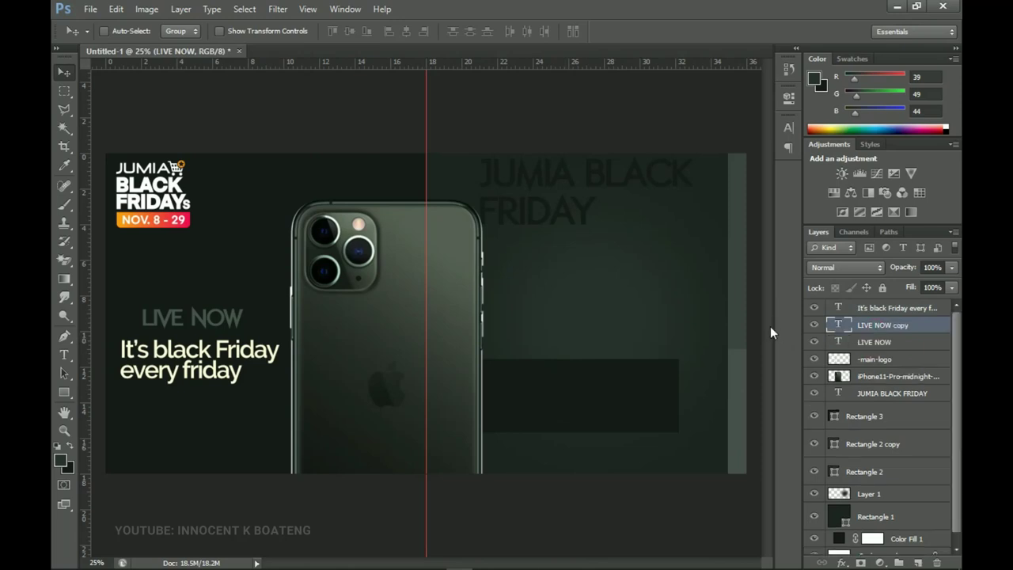
pyautogui.moveTo(181, 329); pyautogui.dragTo(540, 341)
# Recolour the LIVE NOW copy to the cream sampled from the "It's black Friday every friday" text
pyautogui.press('t')
pyautogui.press('Return')
pyautogui.click(508, 30)
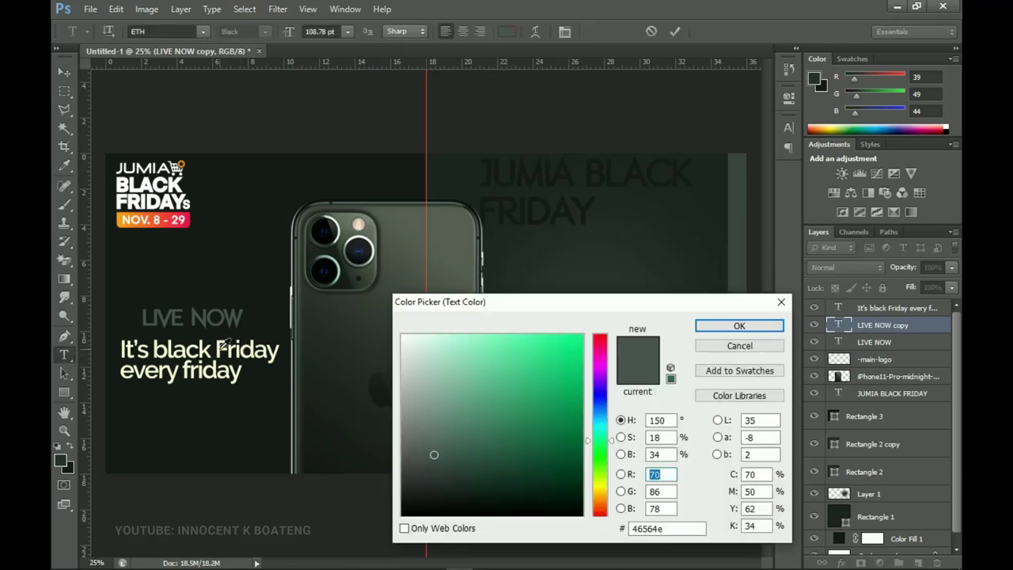
pyautogui.click(226, 346)
pyautogui.click(740, 325)
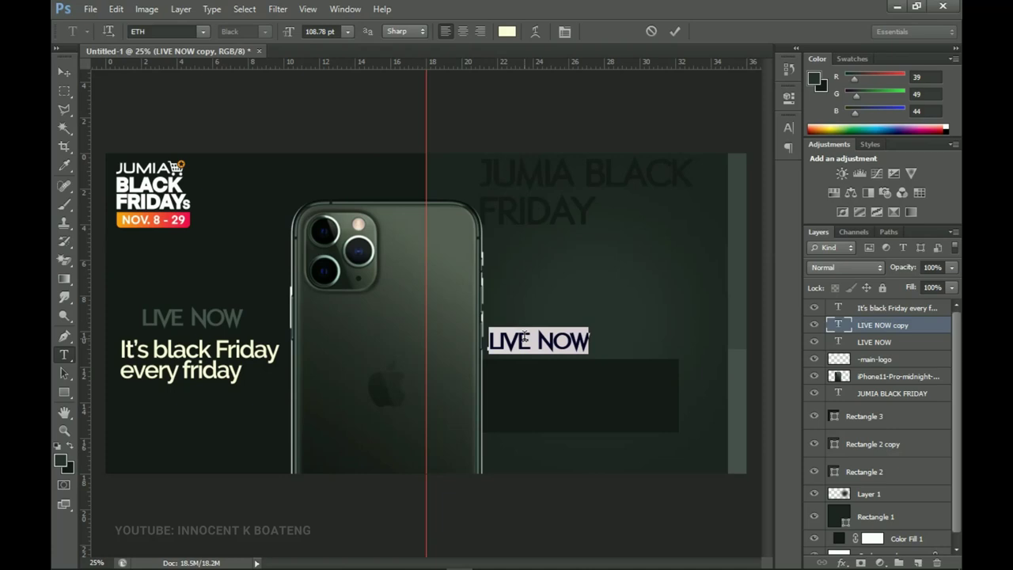
# Replace the wording of the LIVE NOW copy with IPHONE 11 PRO
pyautogui.write('IPHONE')
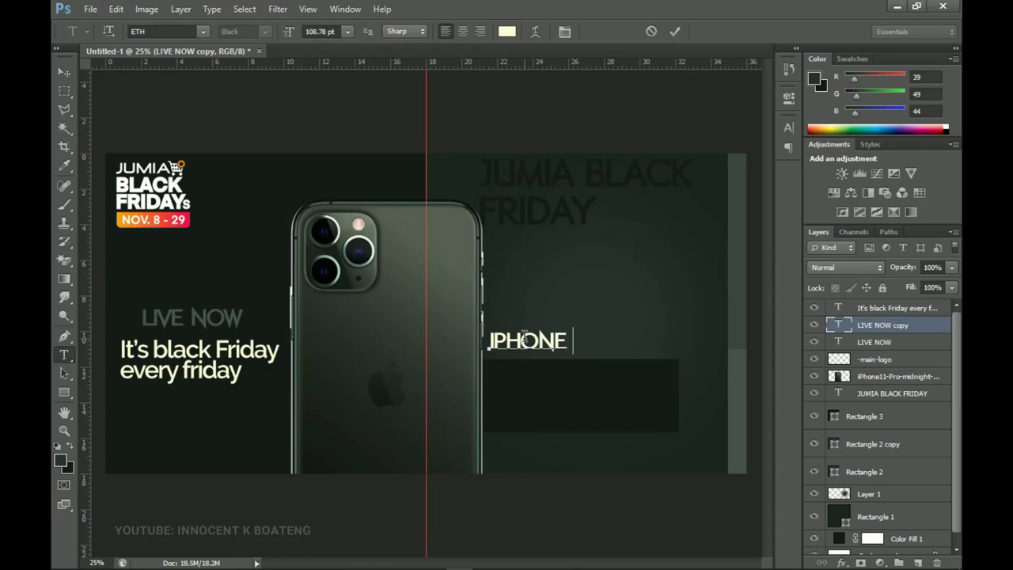
pyautogui.write(' 11 PRO')
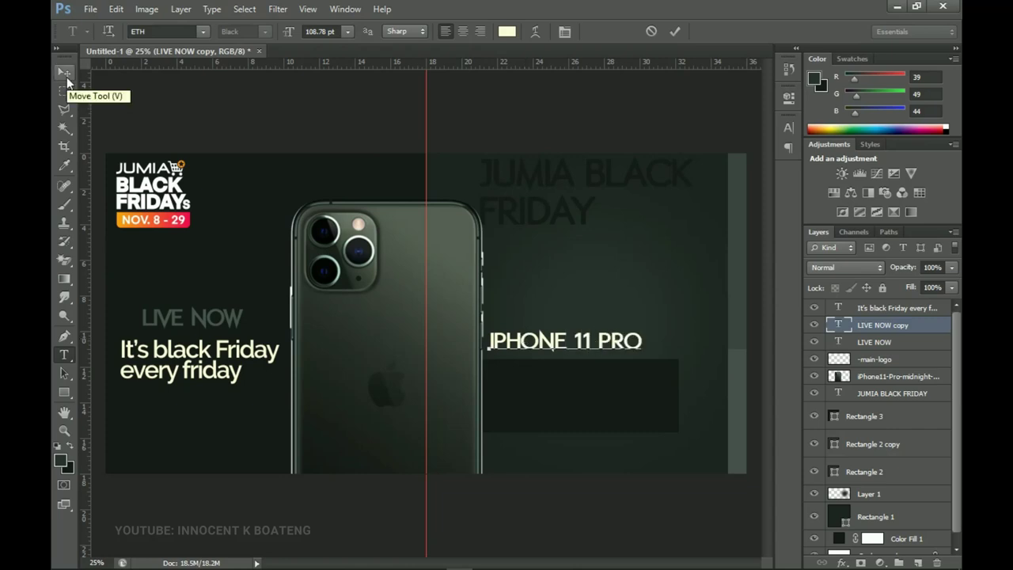
pyautogui.click(65, 74)
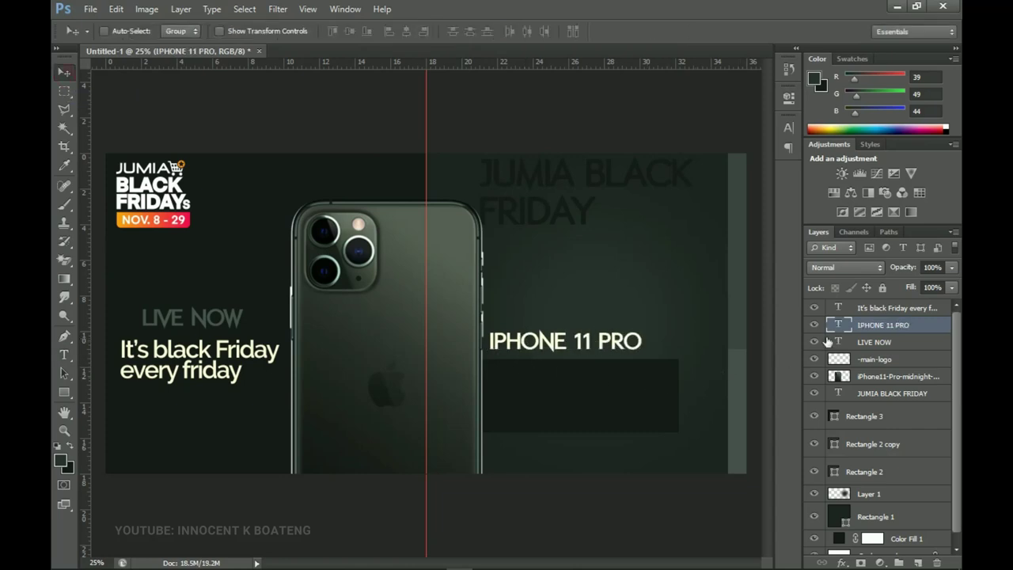
# Duplicate the IPHONE 11 PRO text into the dark rectangle below it and change the copy's wording to 5.8" 4GB RAM 3046mAh
pyautogui.moveTo(662, 350); pyautogui.dragTo(567, 380)
pyautogui.doubleClick(566, 379)
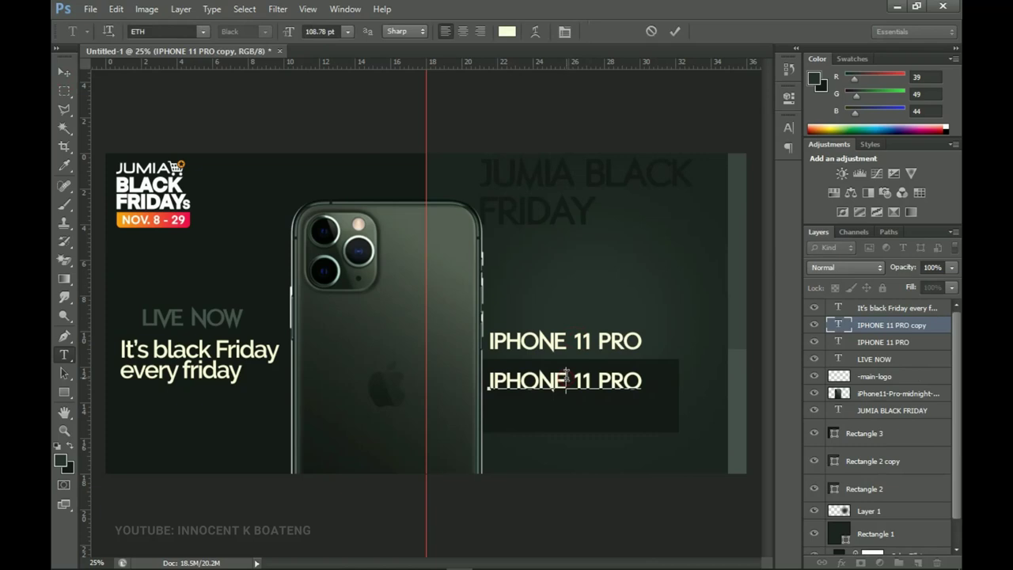
pyautogui.hotkey('ctrl', 'a')
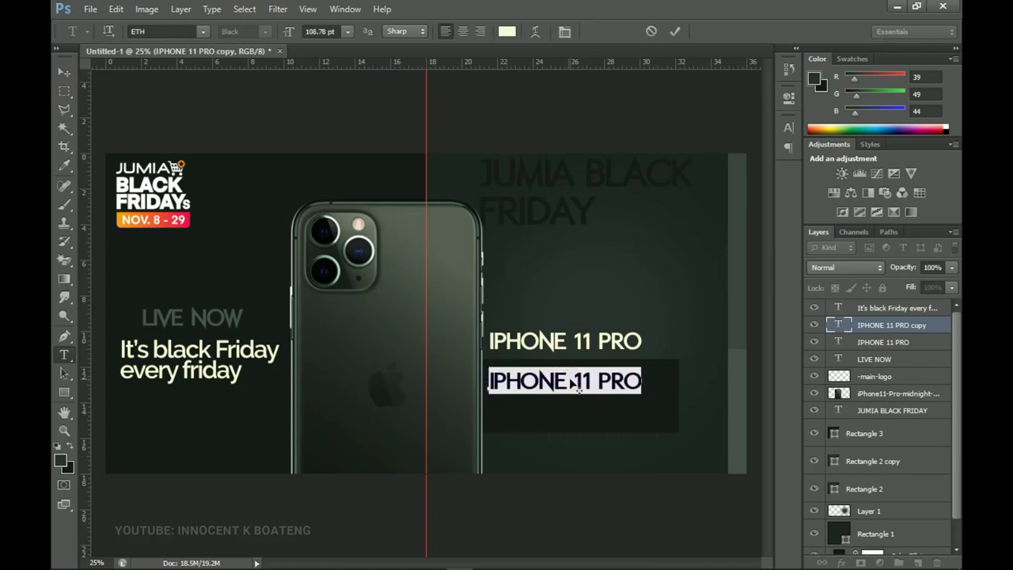
pyautogui.write('5.8"  4GB RAM  3046MAH')
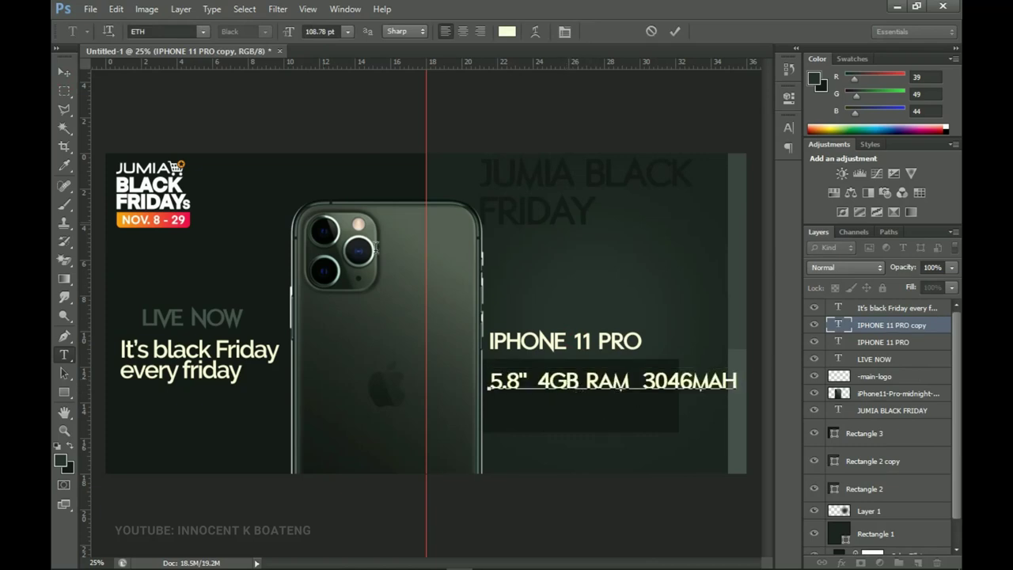
# Scale down the 5.8" 4GB RAM 3046mAh text so the line fits inside the width of the dark rectangle
pyautogui.click(65, 71)
pyautogui.hotkey('ctrl', 't')
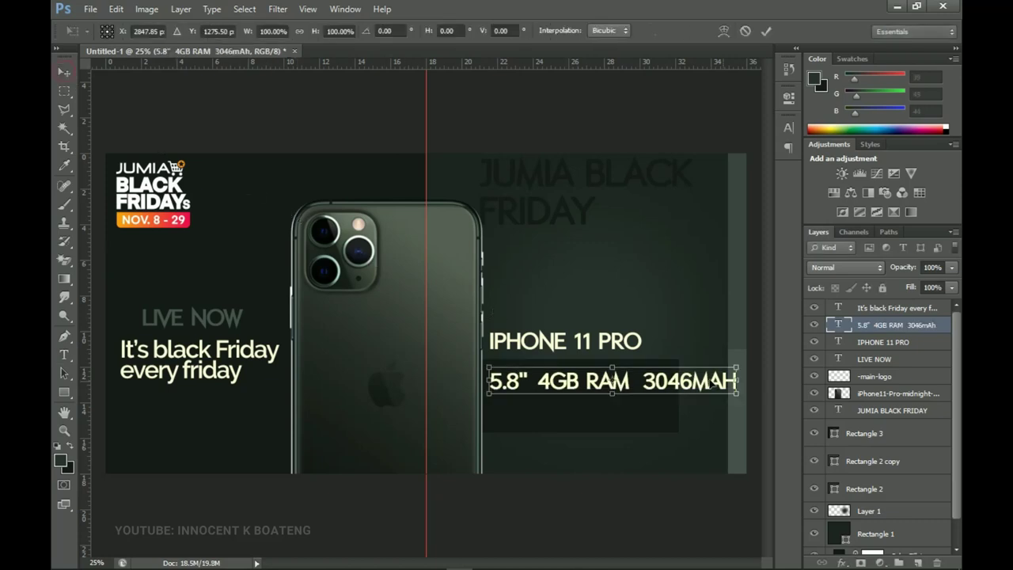
pyautogui.moveTo(738, 369); pyautogui.dragTo(643, 382)
pyautogui.press('Return')
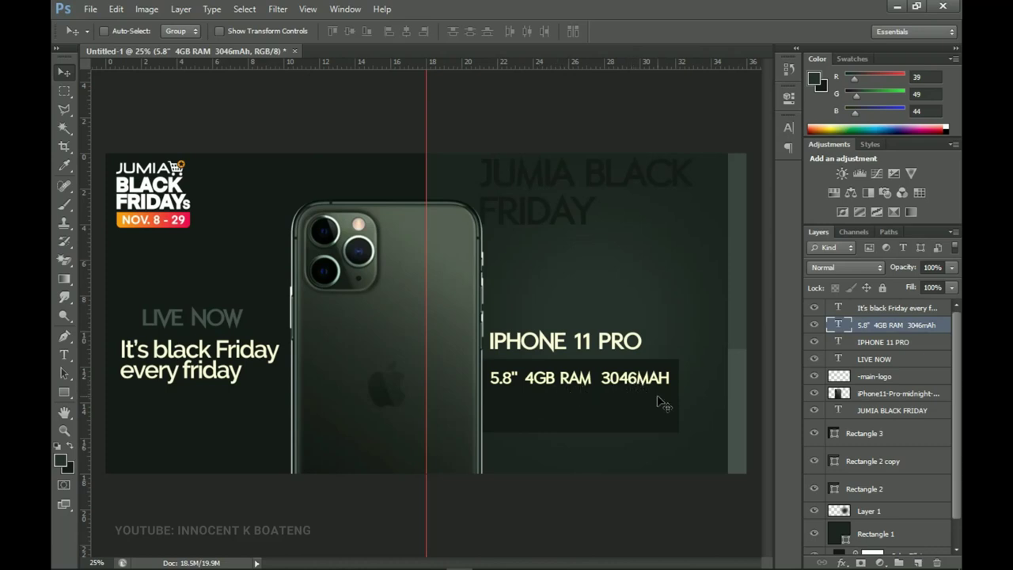
# Duplicate the specification line just below itself and replace the copy's wording with $1,099 - 999
pyautogui.hotkey('ctrl', 'j')
pyautogui.moveTo(629, 384); pyautogui.dragTo(626, 407)
pyautogui.press('t')
pyautogui.click(608, 410)
pyautogui.hotkey('ctrl', 'a')
pyautogui.press('BackSpace')
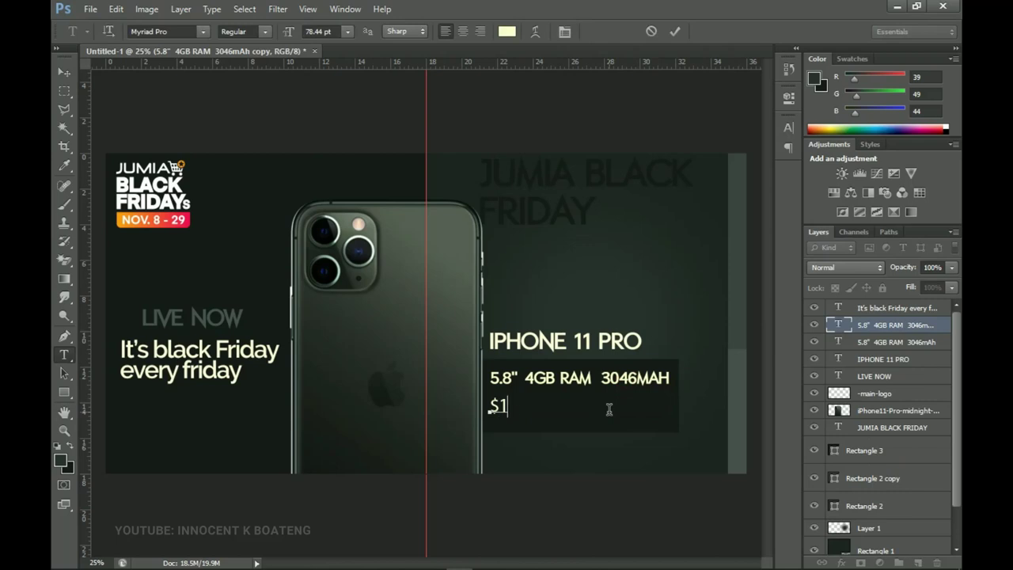
pyautogui.write('$1,099 -')
pyautogui.write('999')
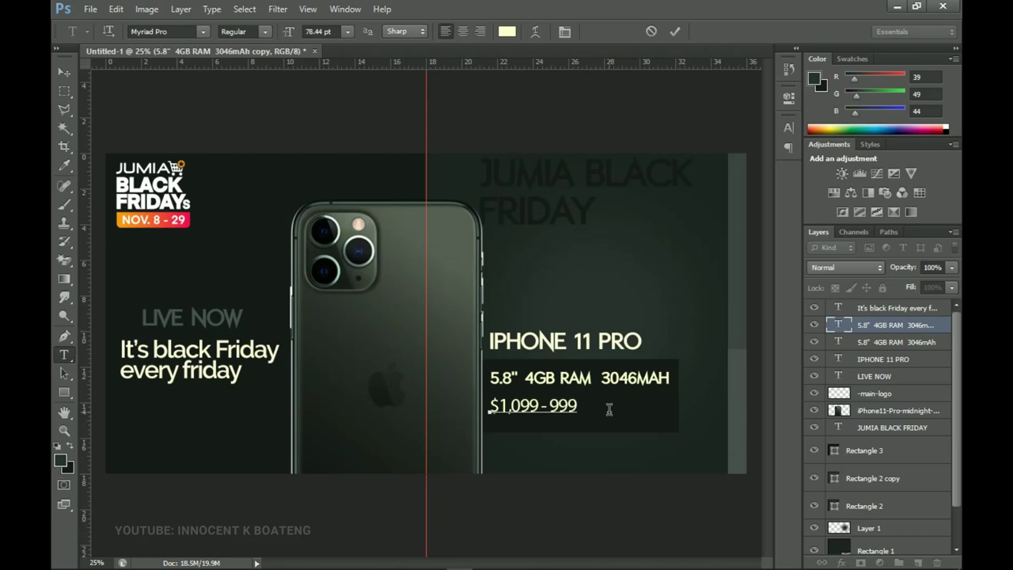
# Set the font of the whole $1,099 - 999 price text to ETH
pyautogui.hotkey('ctrl', 'a')
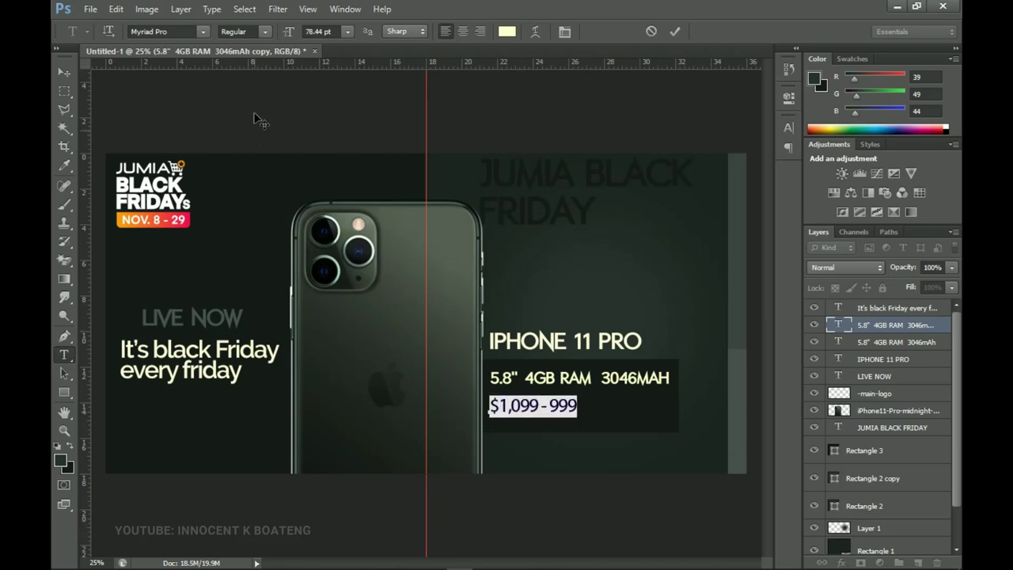
pyautogui.click(165, 31)
pyautogui.write('ETH')
pyautogui.press('Return')
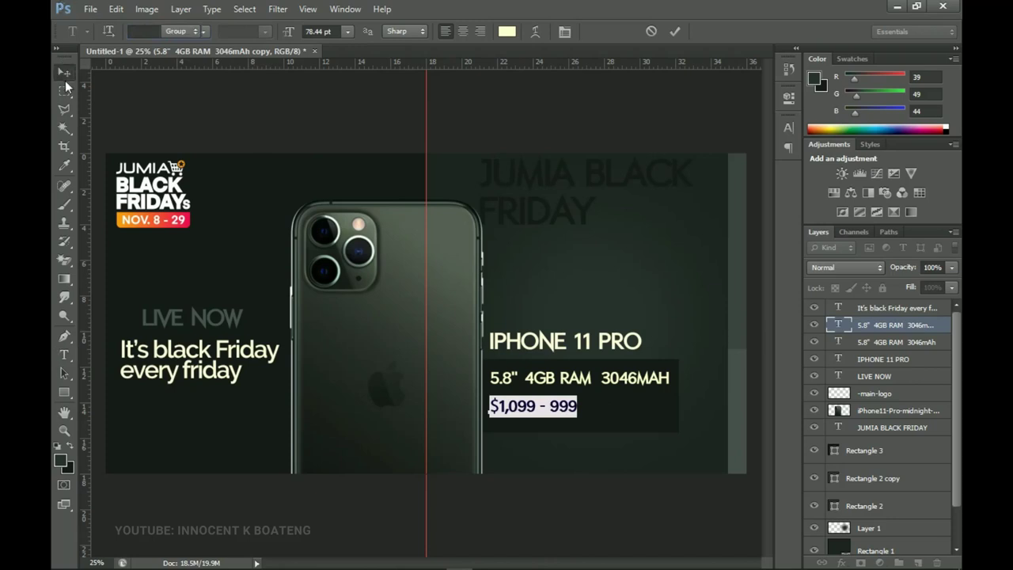
# Enlarge the $1,099 - 999 price and centre it under the specification line within the dark rectangle
pyautogui.click(64, 72)
pyautogui.hotkey('ctrl', 't')
pyautogui.moveTo(578, 417); pyautogui.dragTo(610, 426)
pyautogui.press('Return')
pyautogui.moveTo(553, 410); pyautogui.dragTo(593, 412)
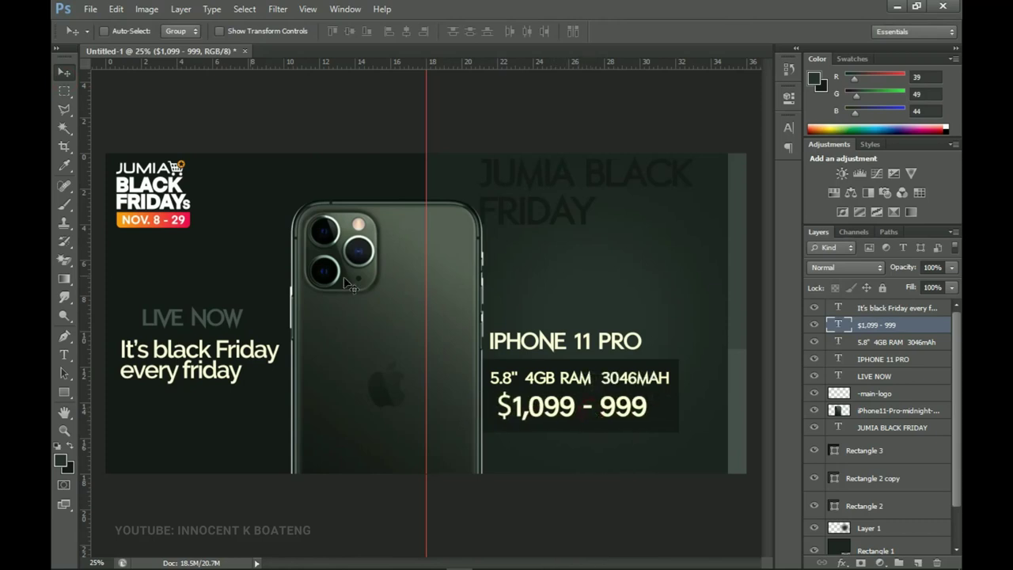
pyautogui.click(64, 392)
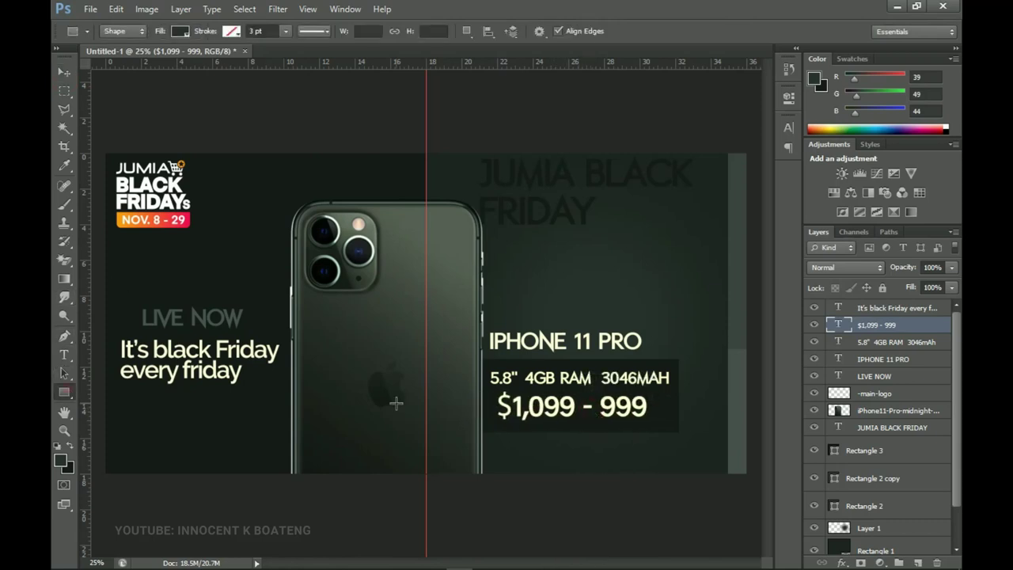
pyautogui.press('t')
pyautogui.tripleClick(514, 410)
pyautogui.click(64, 72)
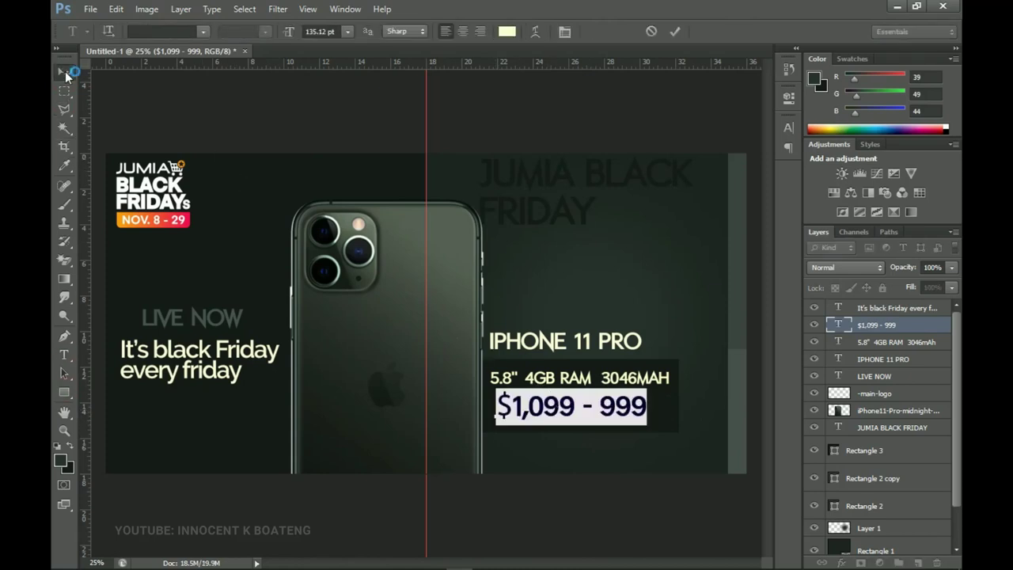
# Draw a thin strikethrough rectangle across the $1,099 price and fill it with the dark colour sampled from the rectangle behind the text
pyautogui.click(64, 392)
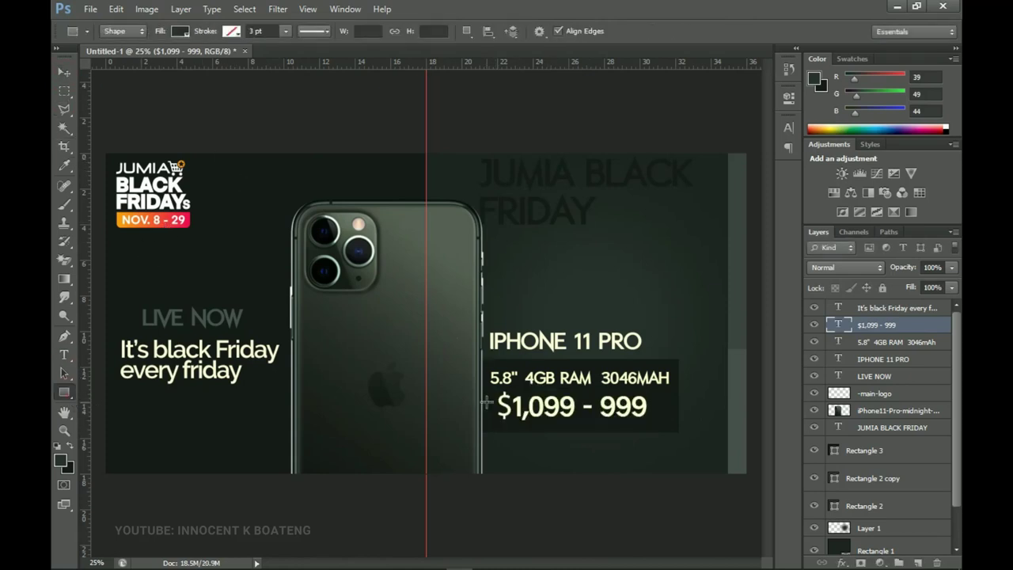
pyautogui.moveTo(496, 405); pyautogui.dragTo(587, 407)
pyautogui.doubleClick(835, 331)
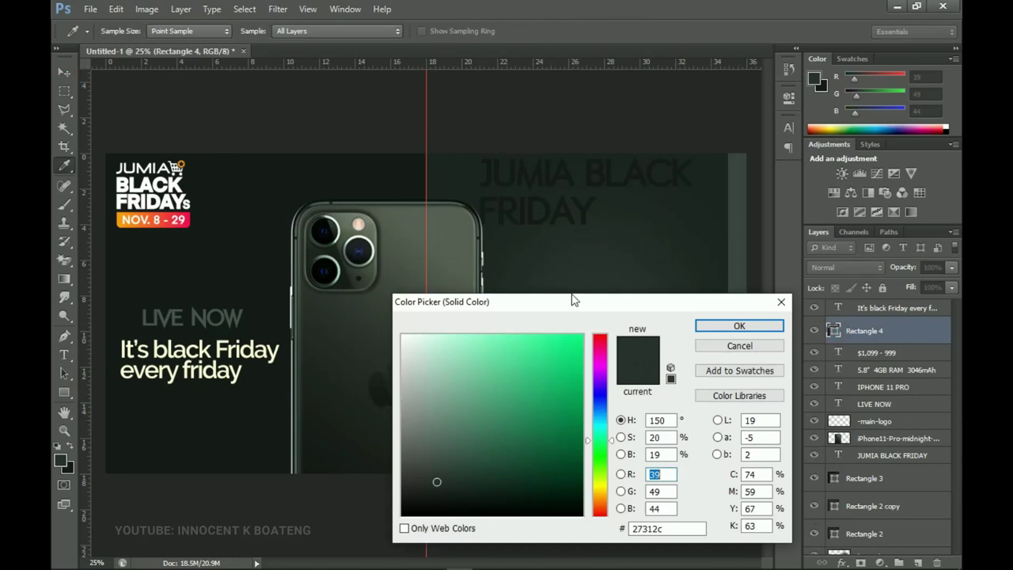
pyautogui.moveTo(574, 296); pyautogui.dragTo(573, 519)
pyautogui.click(594, 405)
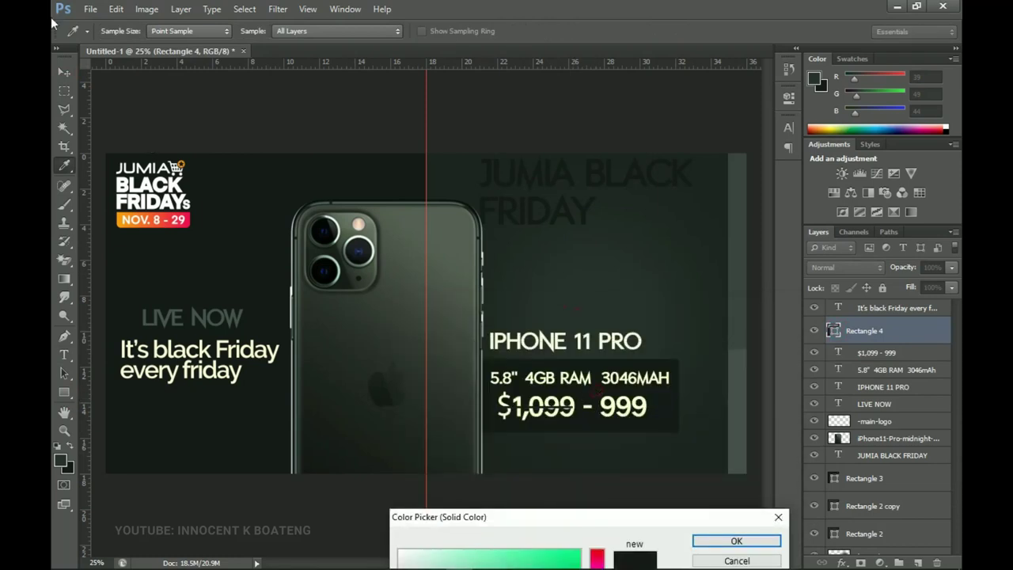
pyautogui.press('Return')
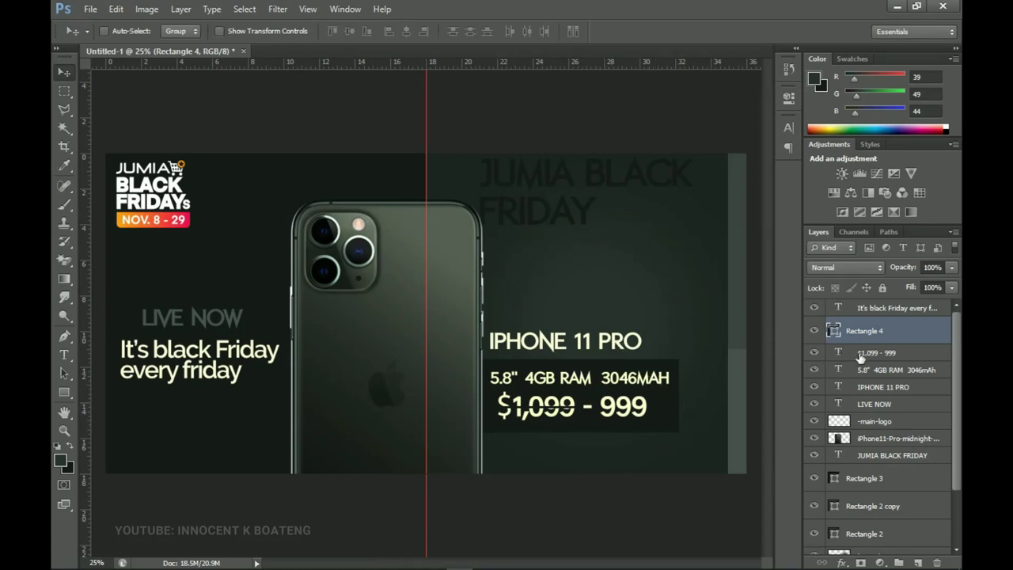
# Draw a rounded rectangle about 492 × 184 px with a 50 px radius below the "It's black Friday every friday" text, on the topmost layer
pyautogui.click(885, 308)
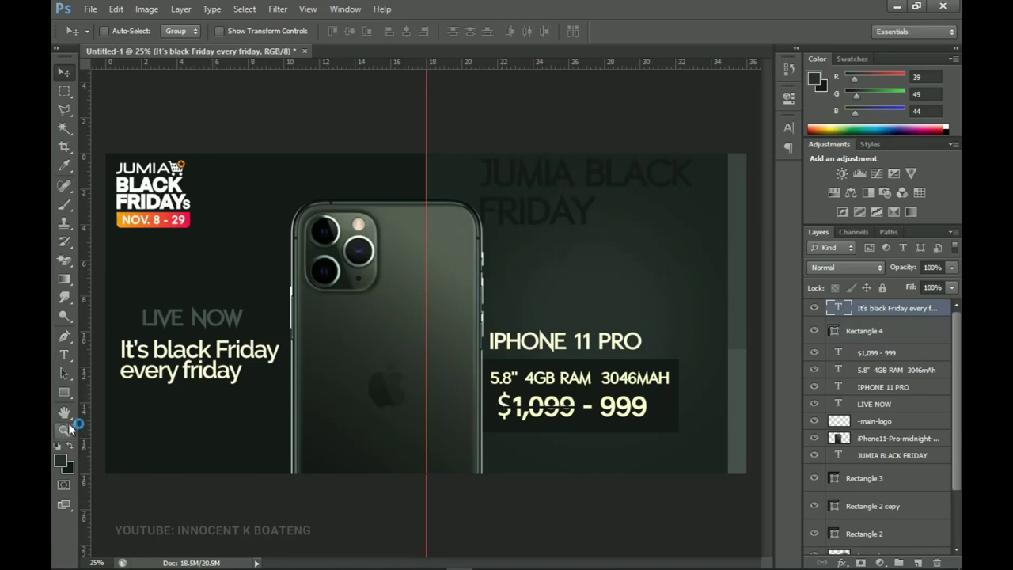
pyautogui.click(64, 392)
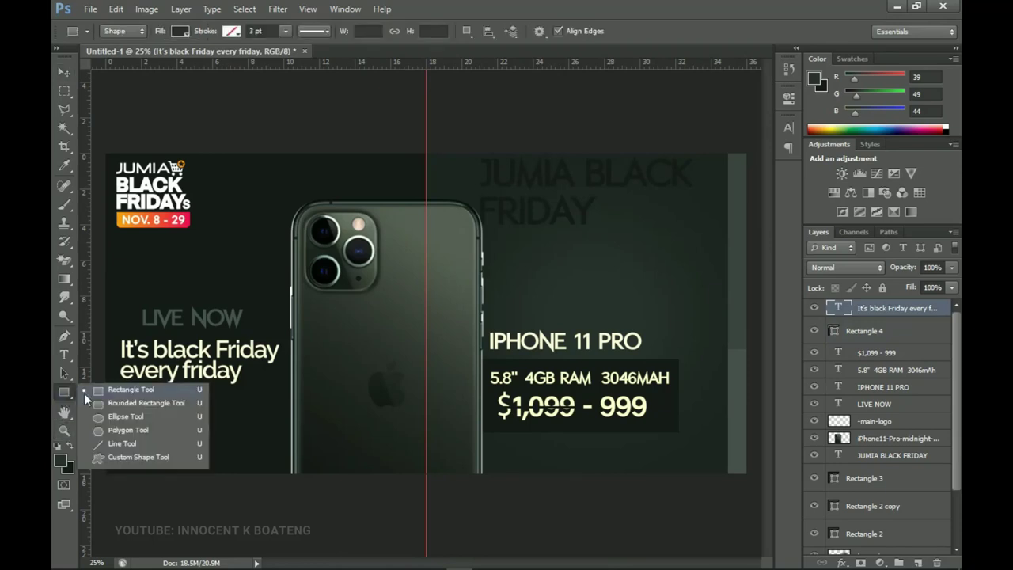
pyautogui.click(119, 400)
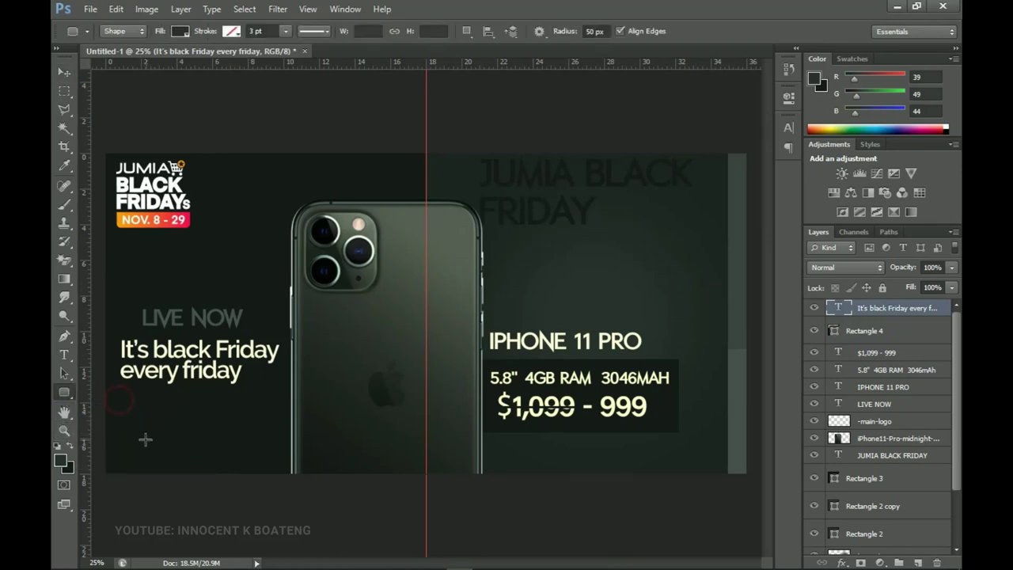
pyautogui.moveTo(155, 434); pyautogui.dragTo(243, 467)
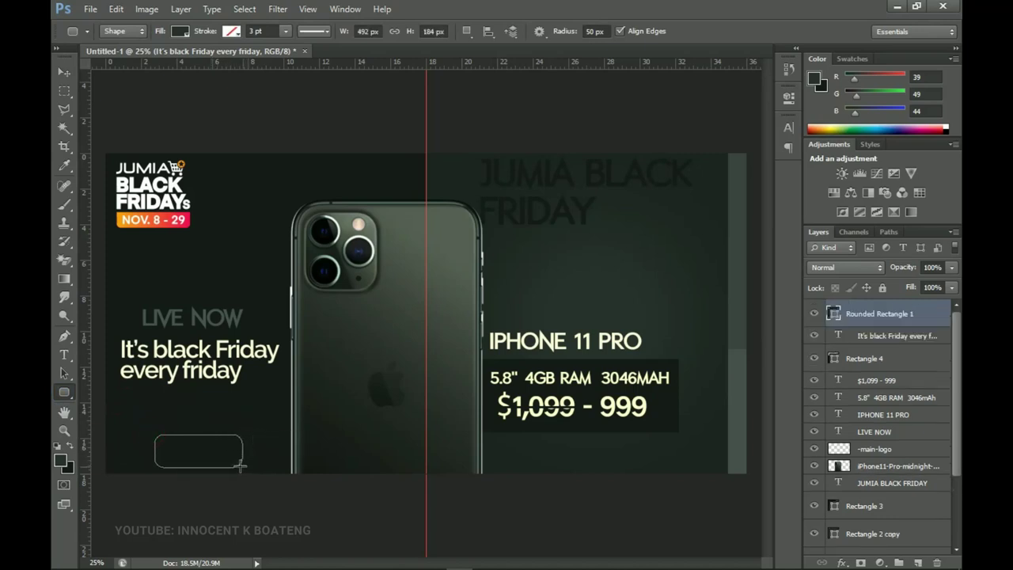
# Fill the rounded rectangle with the cream sampled from the IPHONE 11 PRO text and move it up slightly
pyautogui.doubleClick(835, 313)
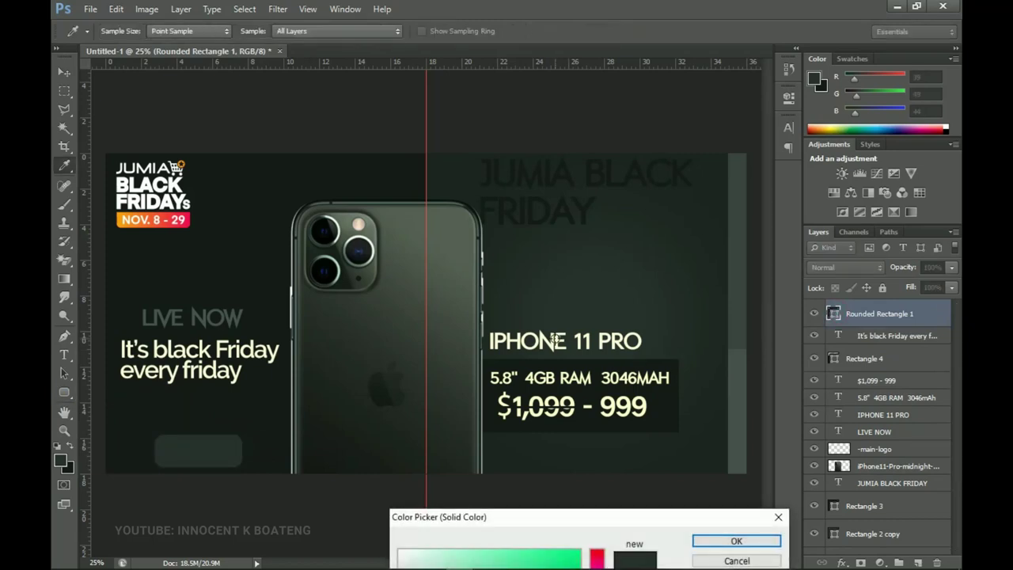
pyautogui.click(557, 341)
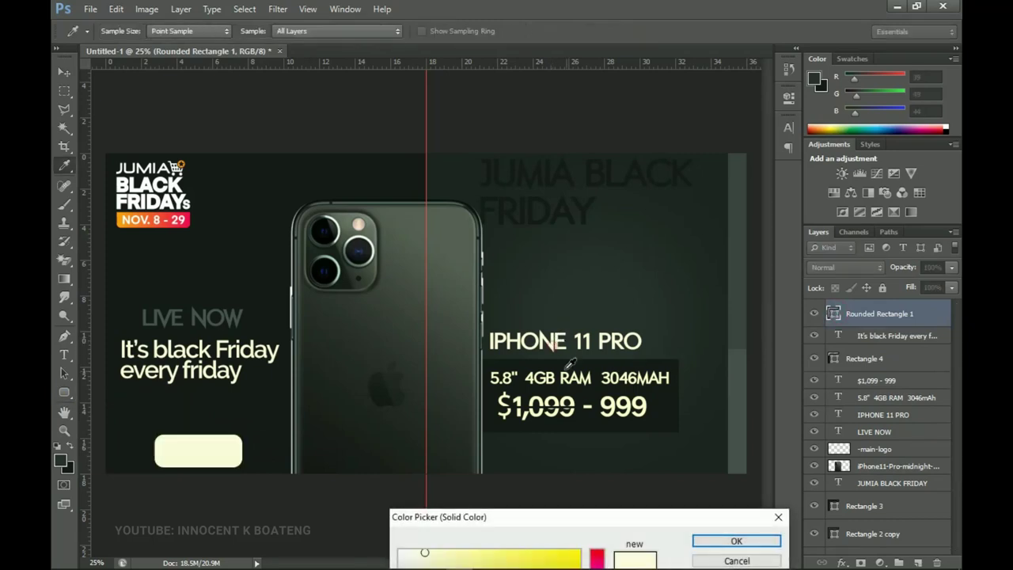
pyautogui.click(736, 540)
pyautogui.press('v')
pyautogui.moveTo(270, 449); pyautogui.dragTo(261, 435)
# Add a new text line reading SHOP NOW beside the cream rounded rectangle
pyautogui.press('t')
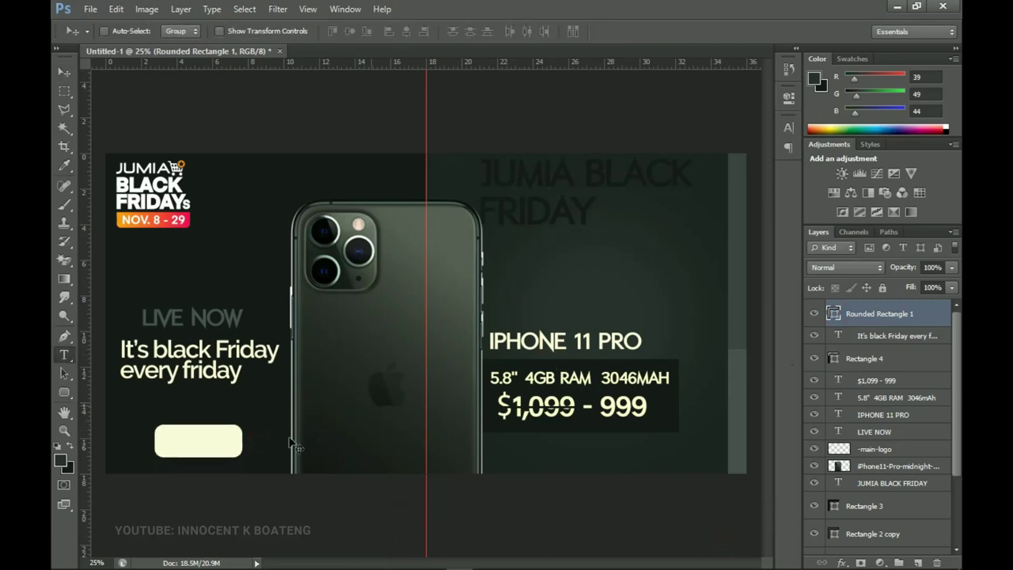
pyautogui.click(267, 435)
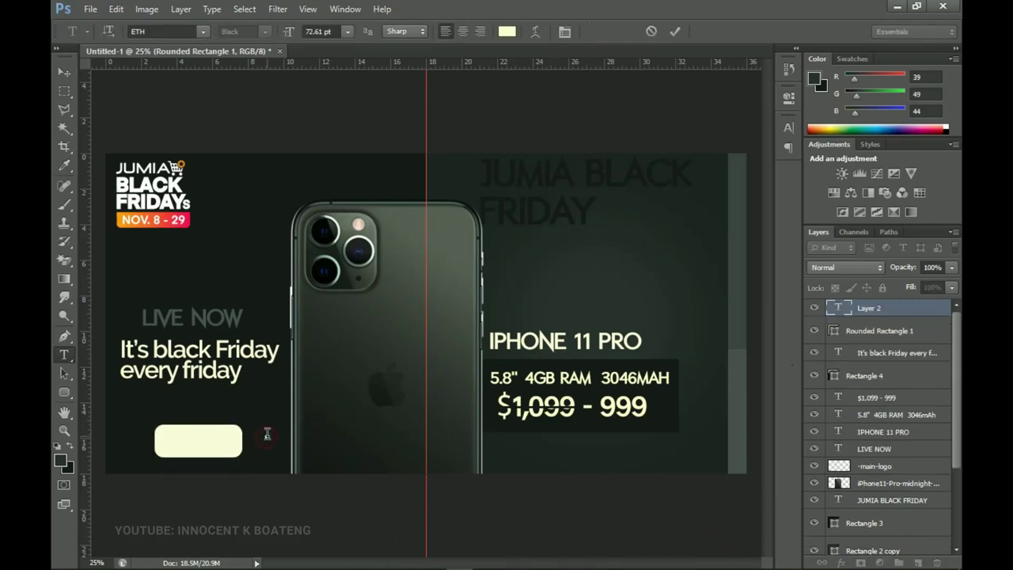
pyautogui.write('SHOP NOW')
# Recolour the SHOP NOW text to the dark green #151b18 sampled from the background and centre it on the cream rounded rectangle
pyautogui.hotkey('ctrl', 'a')
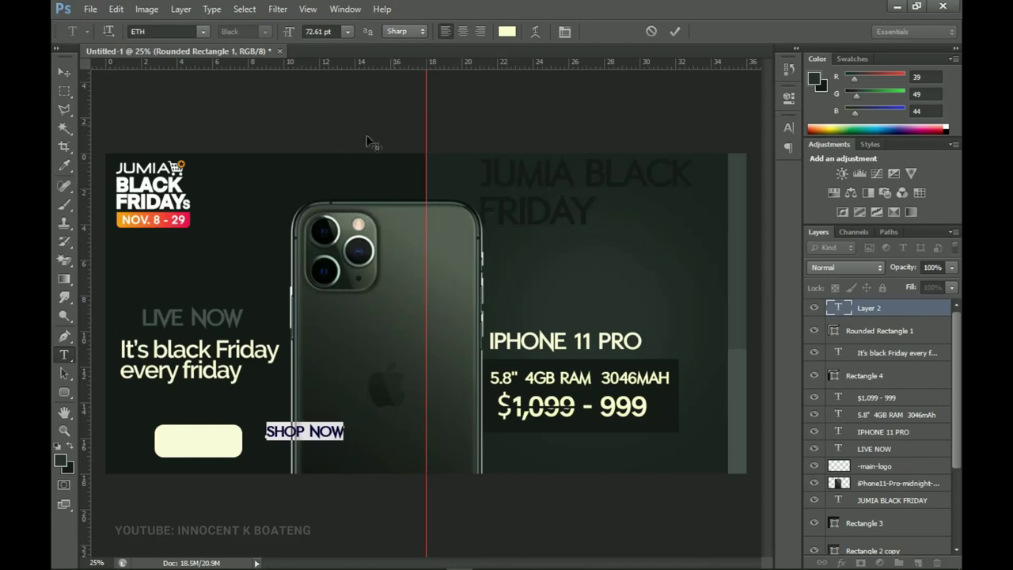
pyautogui.click(502, 32)
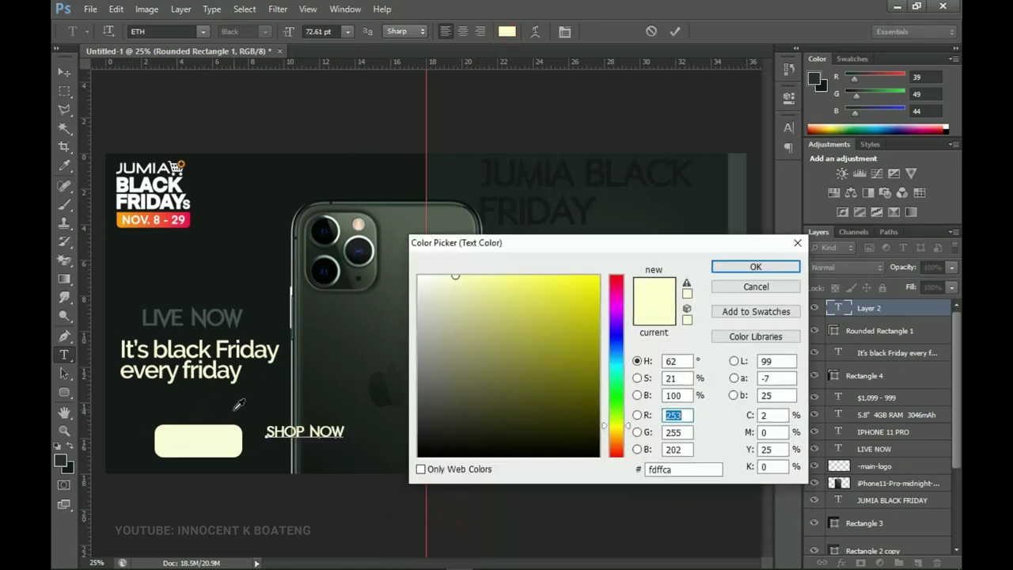
pyautogui.click(238, 403)
pyautogui.doubleClick(695, 470)
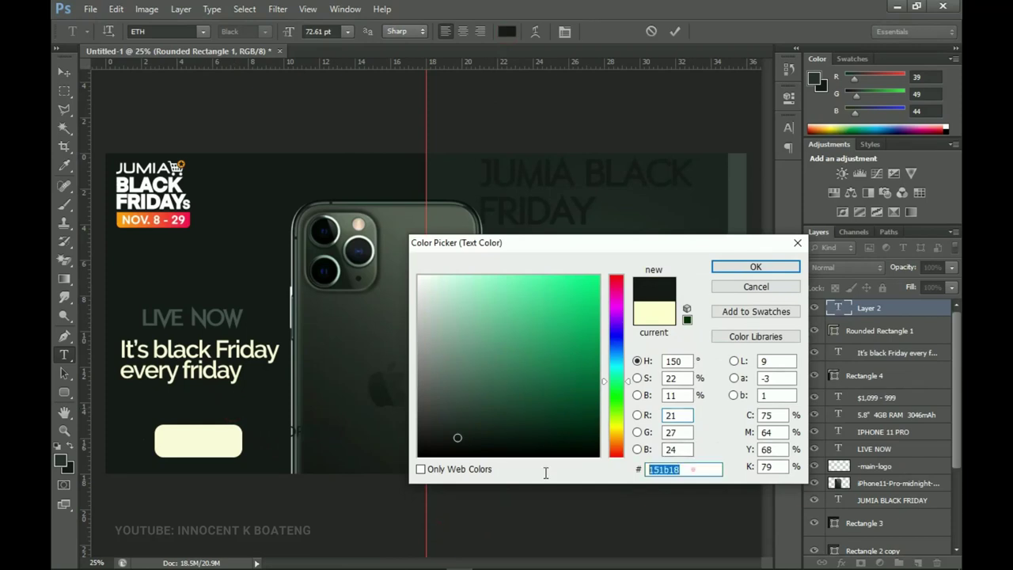
pyautogui.click(772, 269)
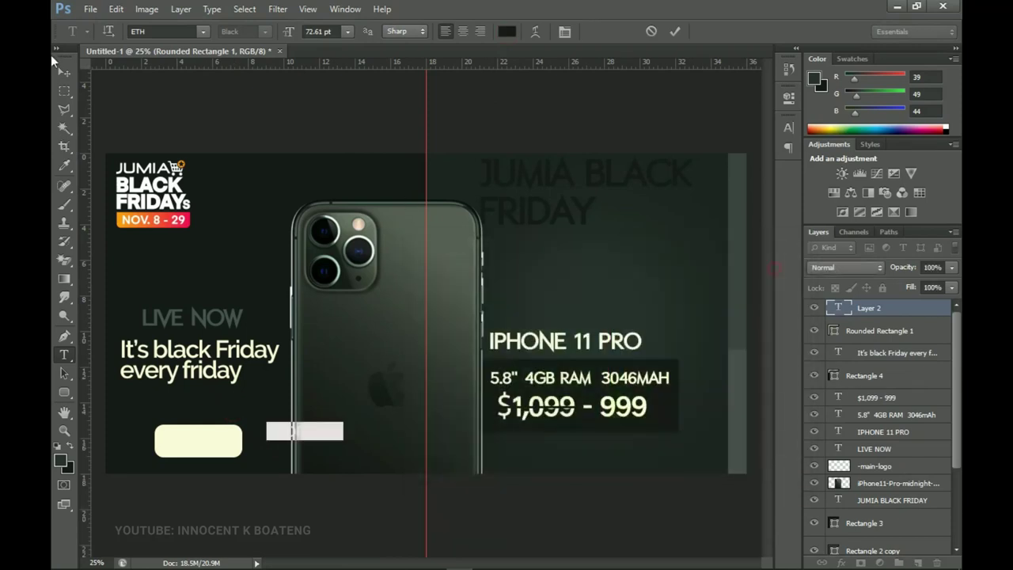
pyautogui.click(64, 72)
pyautogui.moveTo(402, 413); pyautogui.dragTo(297, 422)
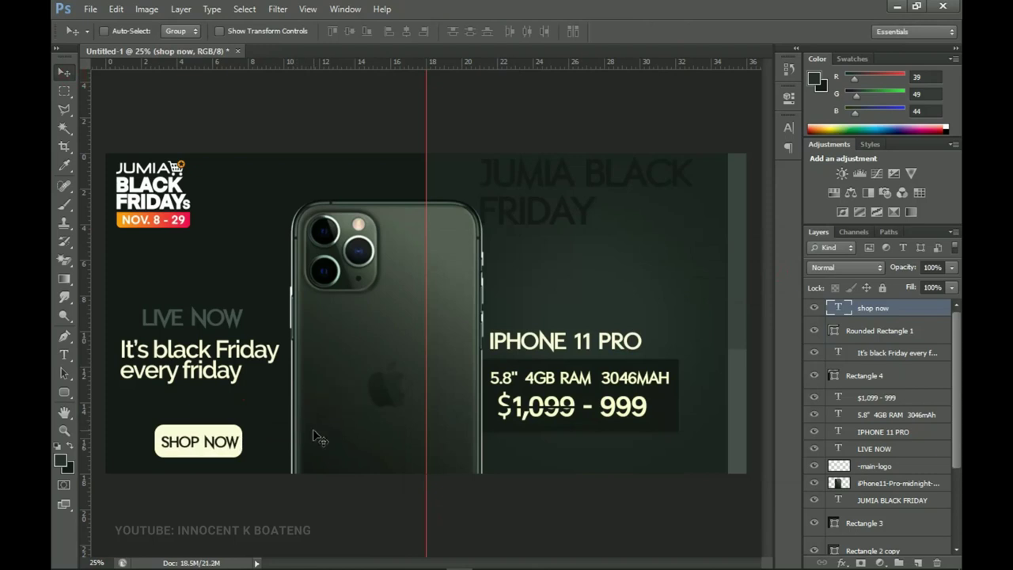
# Examine the whole banner and a close-up of the struck-through $1,099 price
pyautogui.press('z')
pyautogui.scroll(-3, 359, 443)
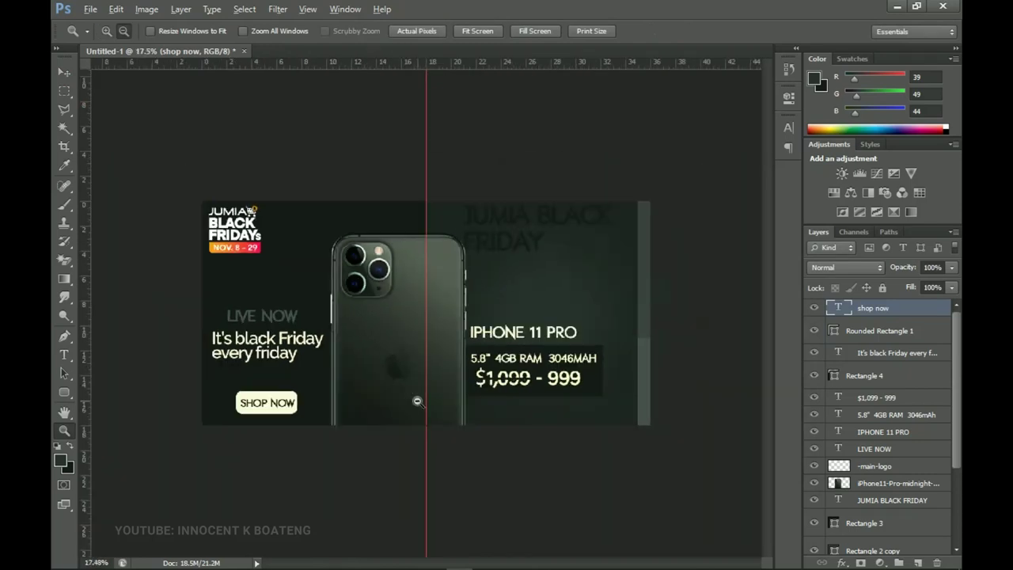
pyautogui.press('v')
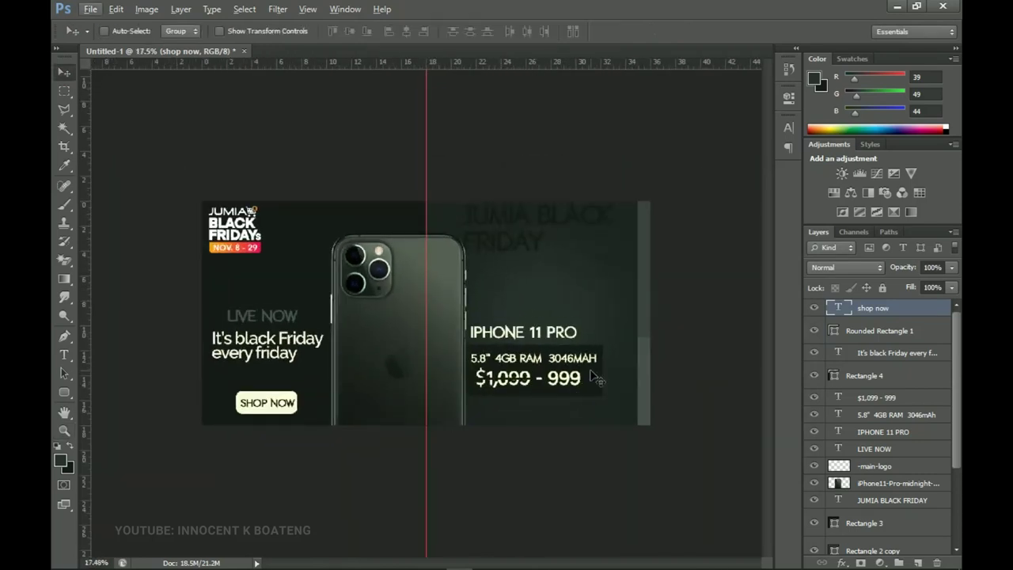
pyautogui.scroll(3, 554, 381)
pyautogui.scroll(5, 537, 391)
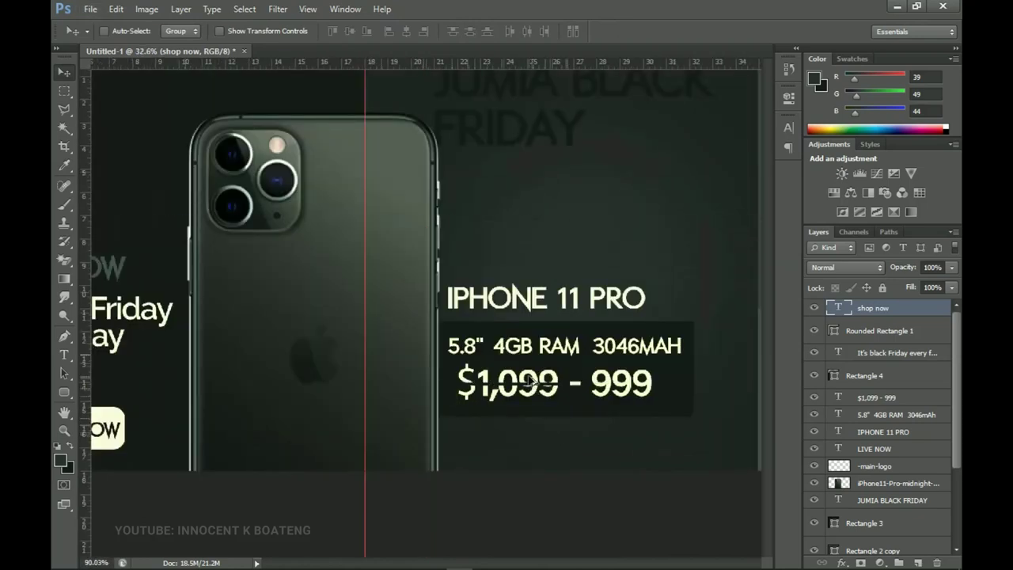
pyautogui.scroll(2, 533, 391)
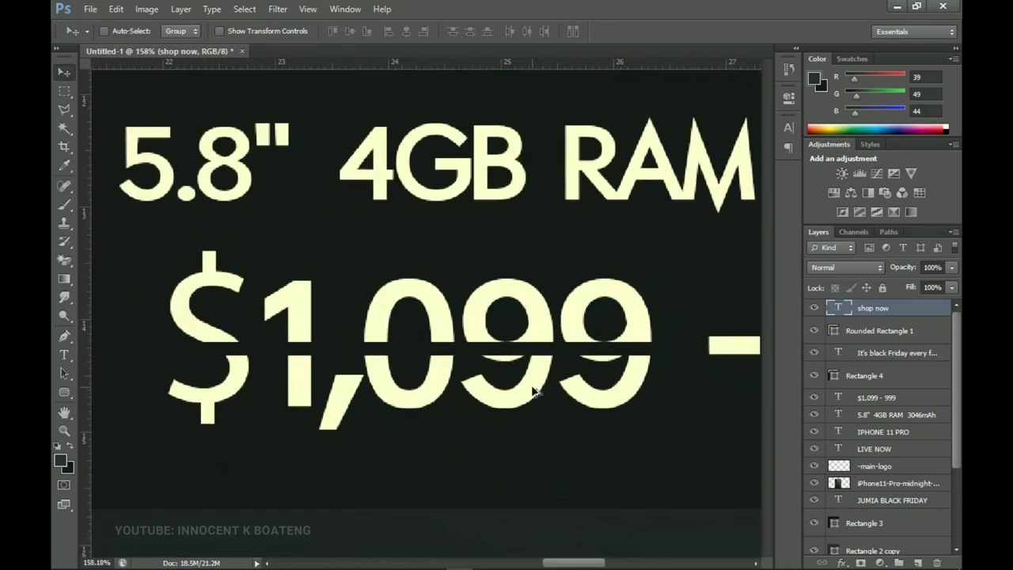
pyautogui.press('z')
pyautogui.scroll(-4, 515, 364)
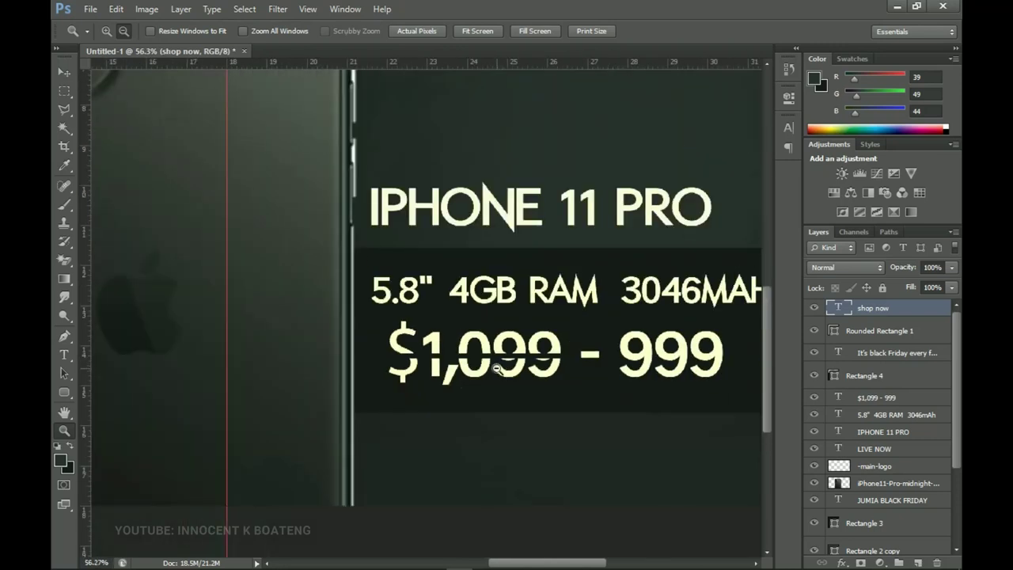
pyautogui.scroll(-4, 498, 368)
pyautogui.scroll(-1, 497, 371)
pyautogui.scroll(2, 497, 371)
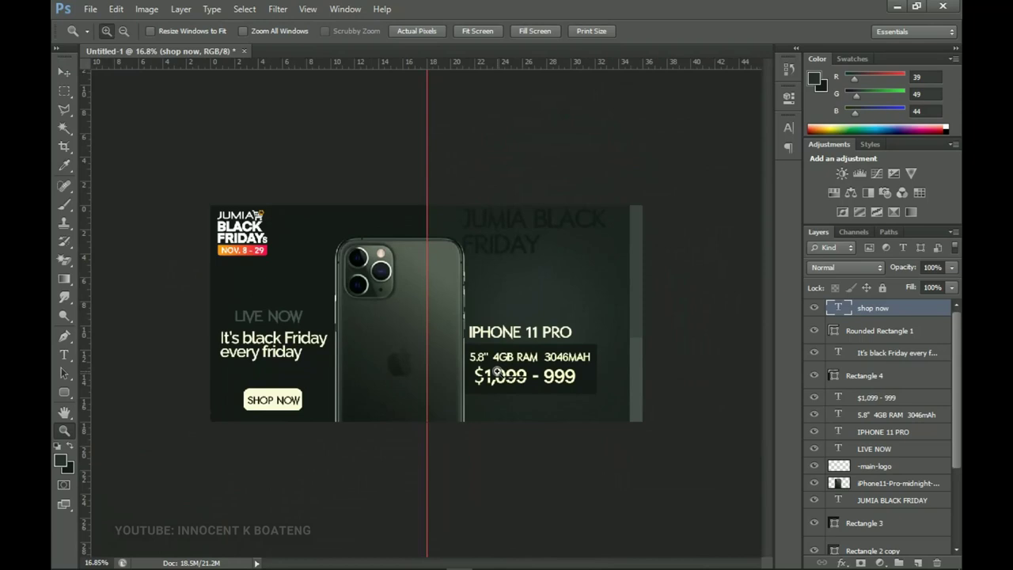
# Look through the product images in the Jumia banner resource folder and return to the Photoshop banner with the Move tool active
pyautogui.click(460, 559)
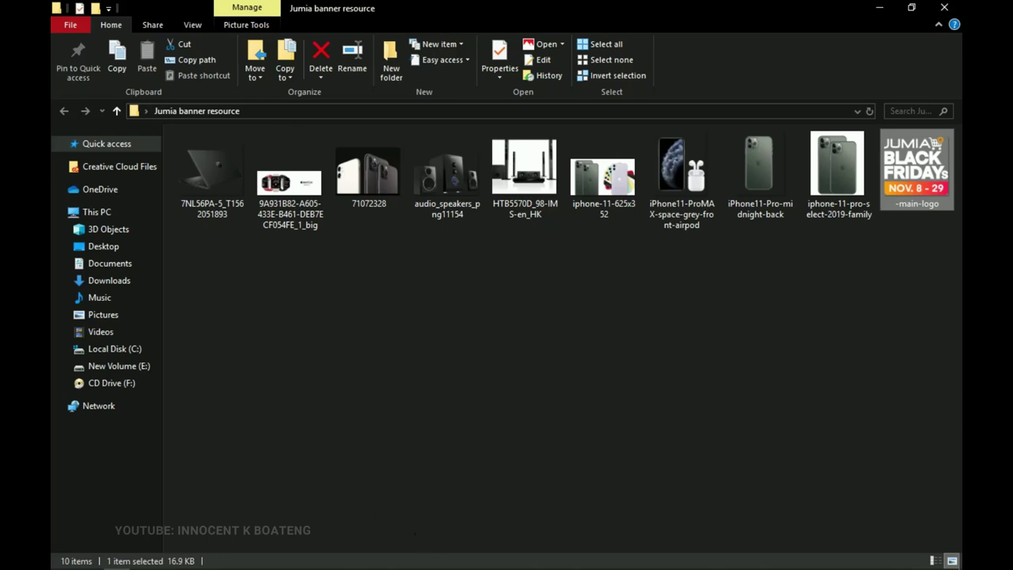
pyautogui.click(459, 559)
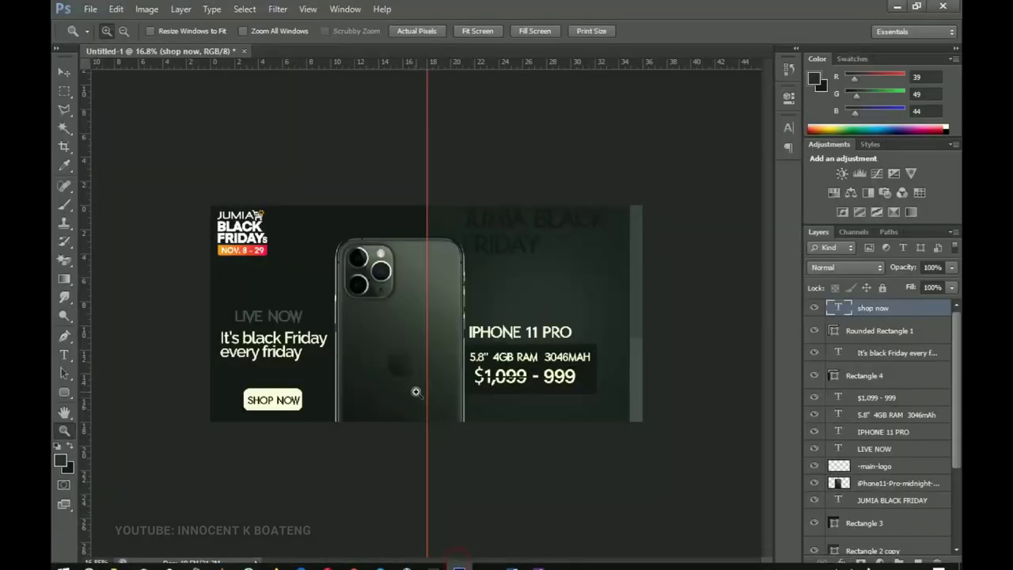
pyautogui.press('v')
pyautogui.moveTo(143, 558)
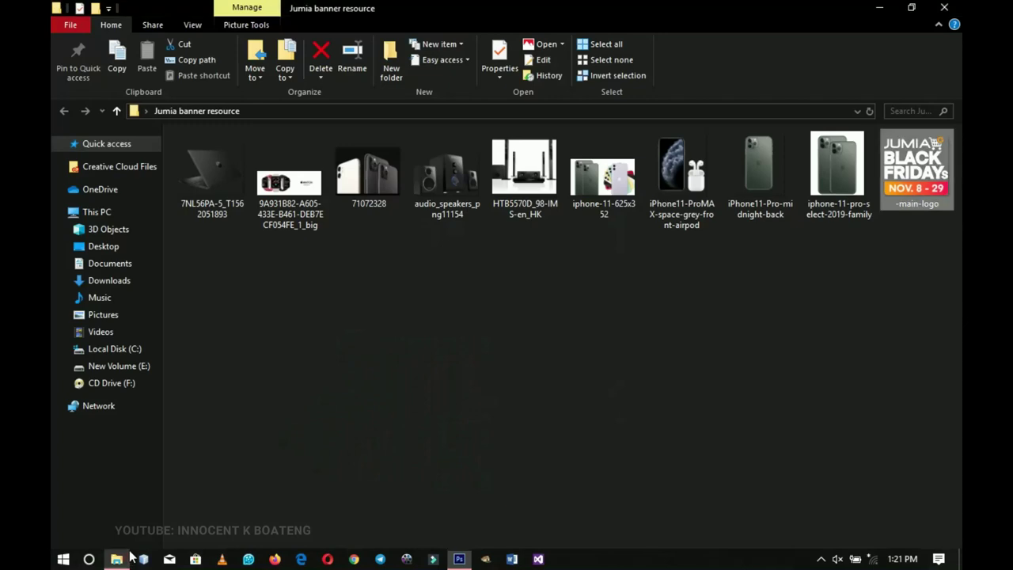
pyautogui.click(123, 559)
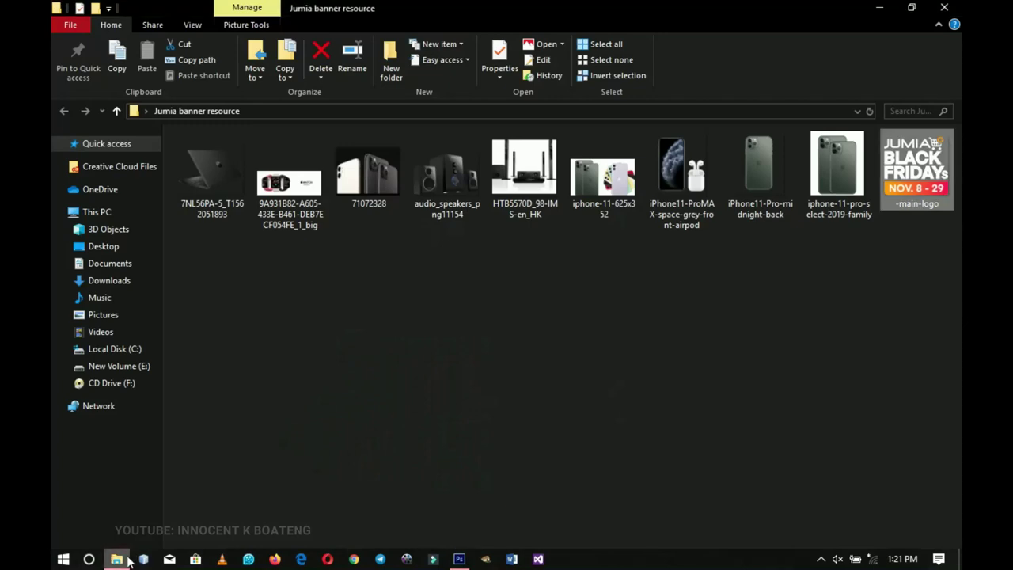
pyautogui.click(122, 559)
# Hide the iPhone11-Pro-midnight-back image layer on the banner
pyautogui.scroll(-3, 886, 507)
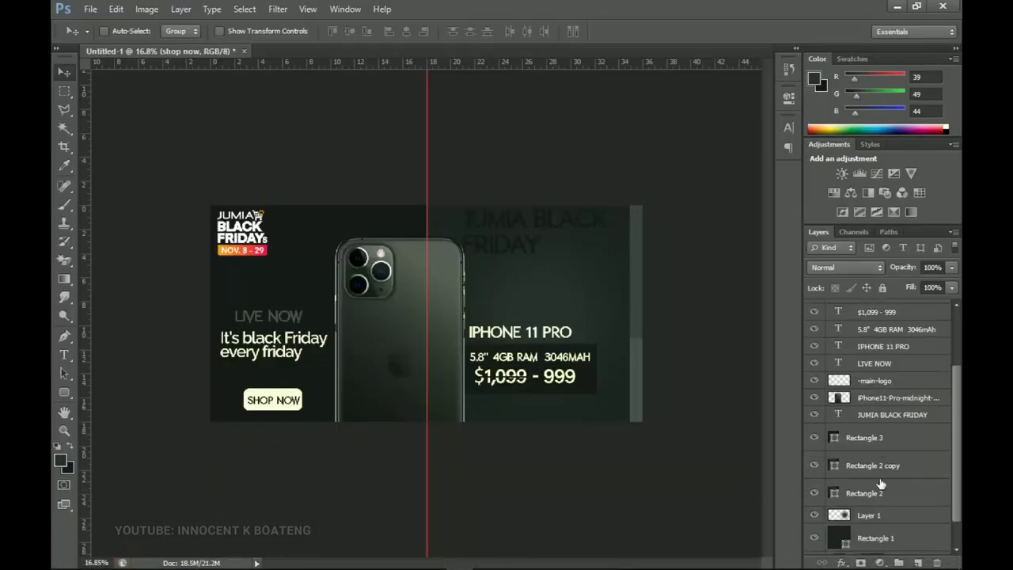
pyautogui.click(874, 396)
pyautogui.click(814, 399)
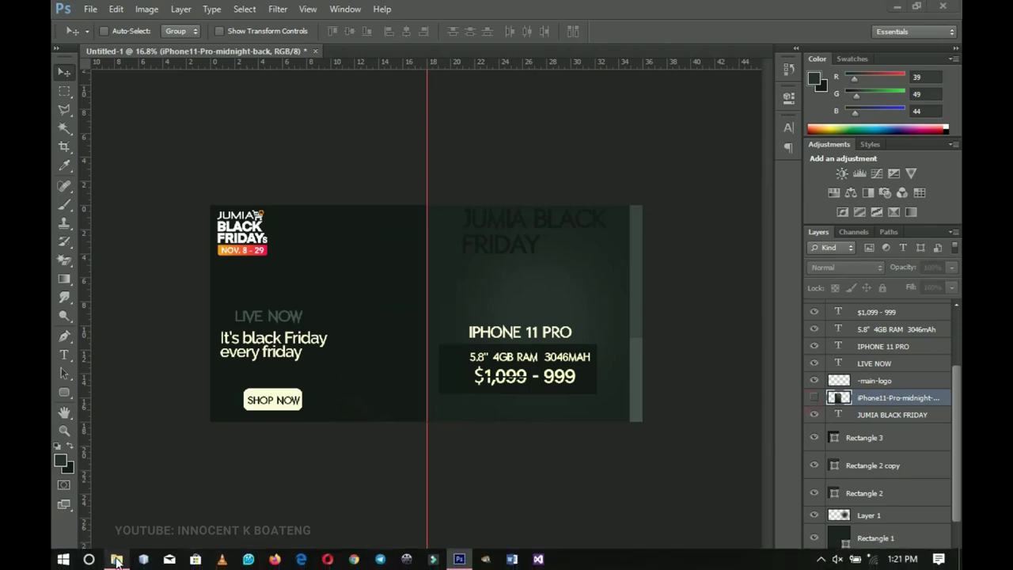
pyautogui.click(115, 557)
pyautogui.moveTo(194, 156); pyautogui.dragTo(449, 437)
pyautogui.moveTo(482, 361); pyautogui.dragTo(510, 380)
pyautogui.press('Return')
pyautogui.moveTo(478, 341); pyautogui.dragTo(460, 364)
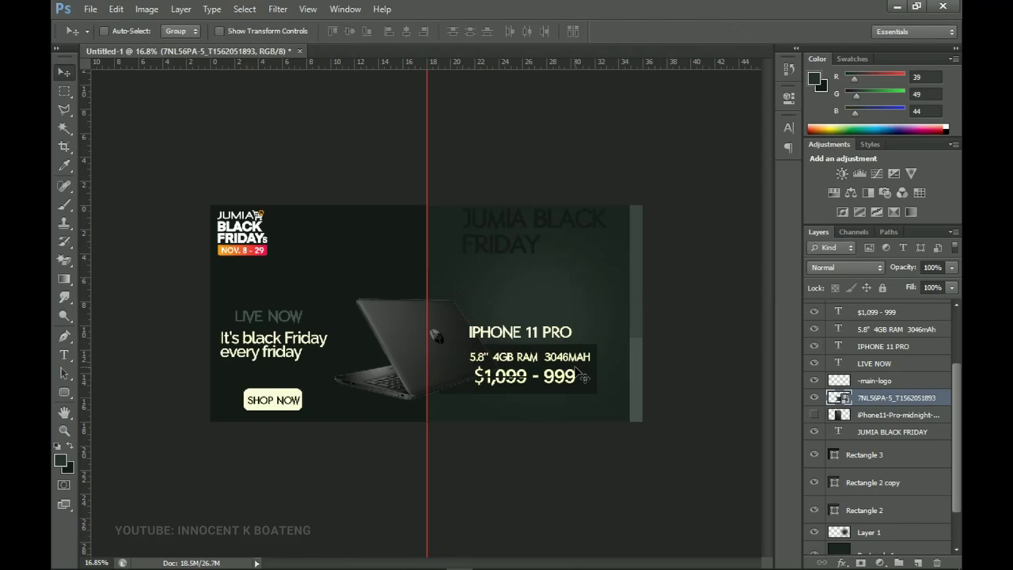
# Delete the laptop image layer and show the iPhone image layer again
pyautogui.press('Delete')
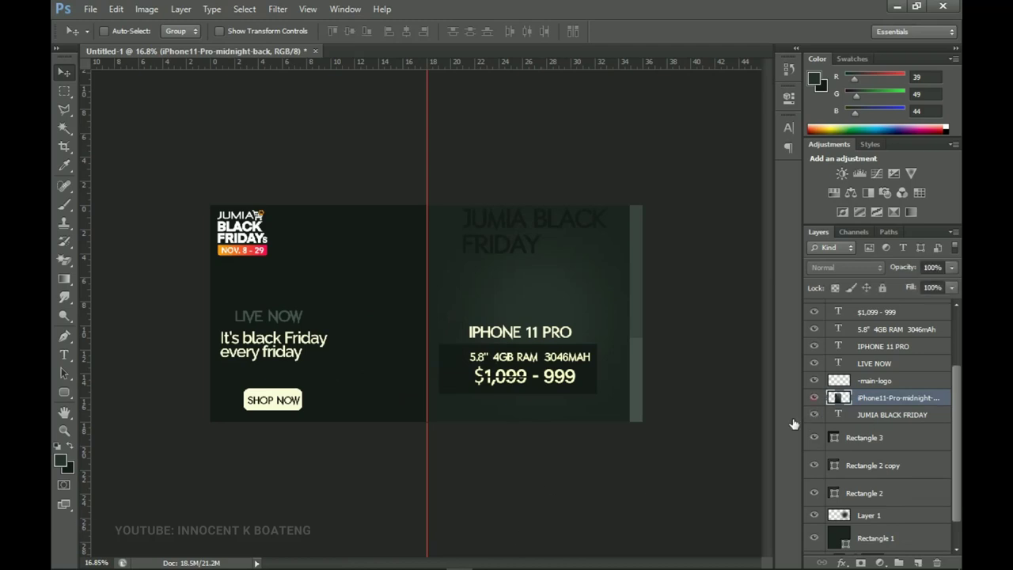
pyautogui.click(814, 398)
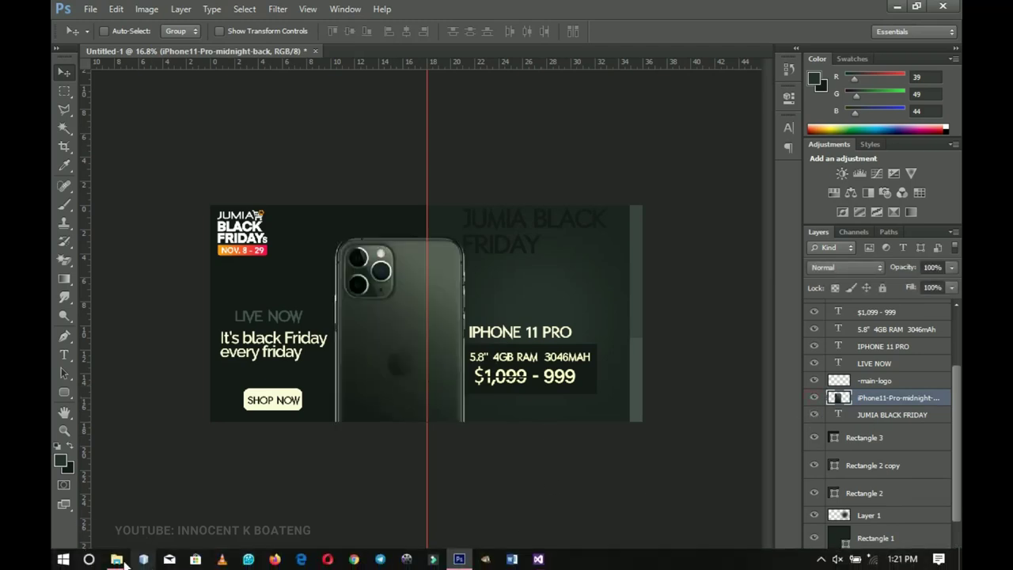
pyautogui.moveTo(124, 559)
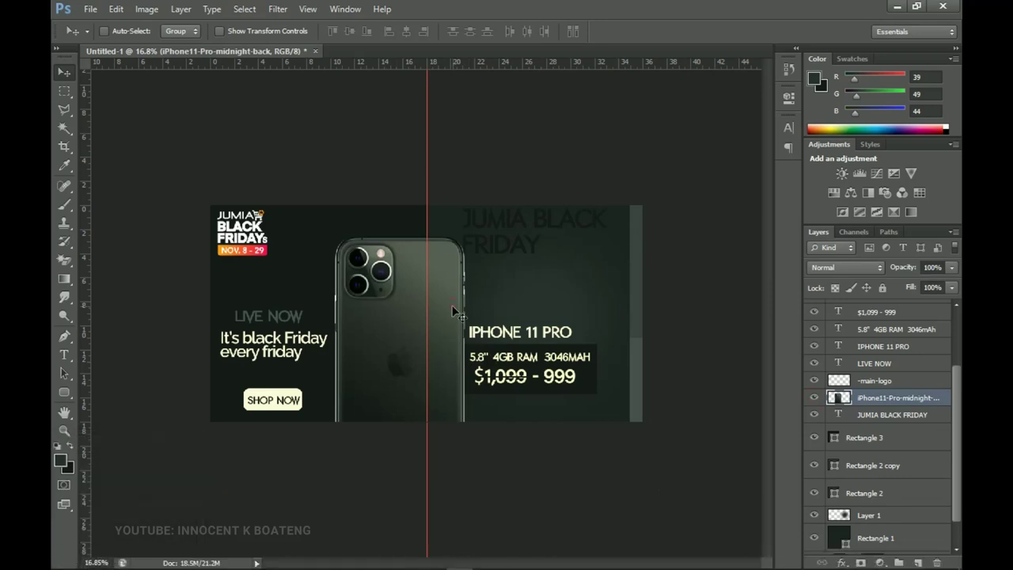
pyautogui.press('z')
pyautogui.hotkey('ctrl', '+')
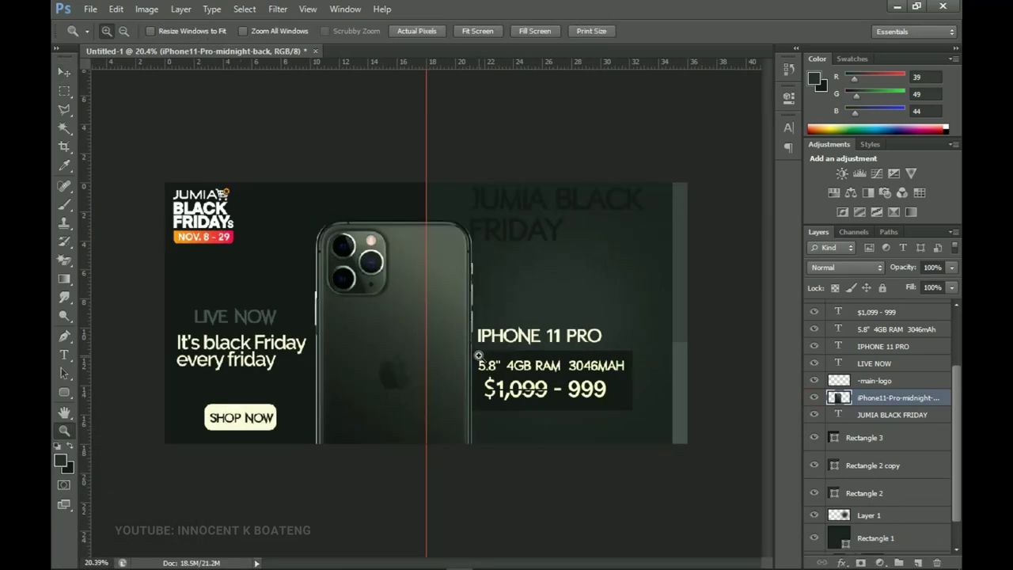